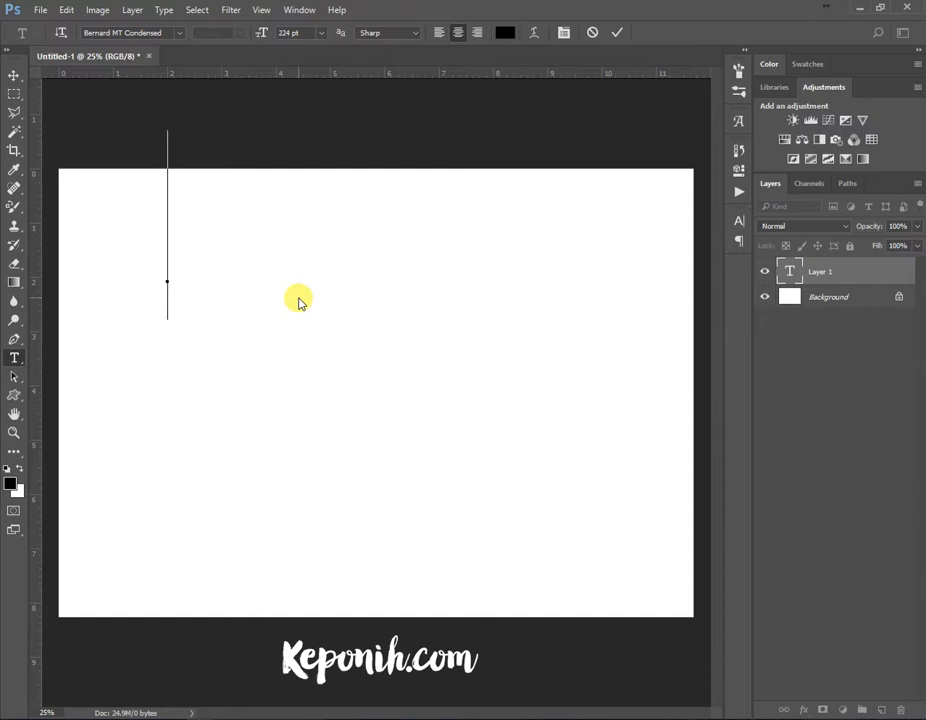
Enter the centred two-line text "BALI" and "INDONESIA" and move it to the middle of the canvas.
type("BALI")
key("Return")
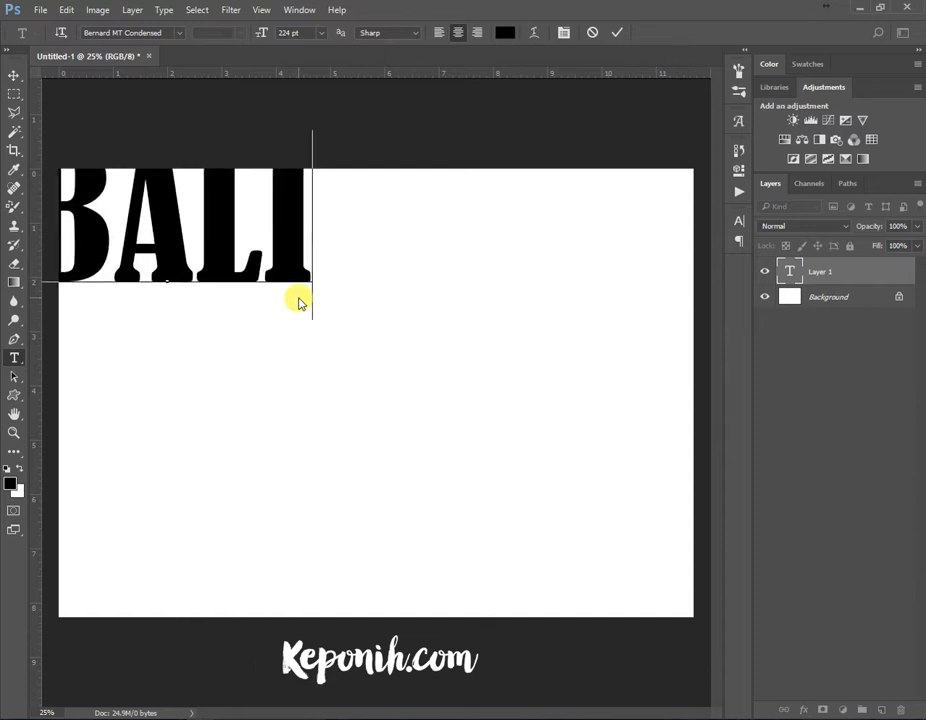
type("IND")
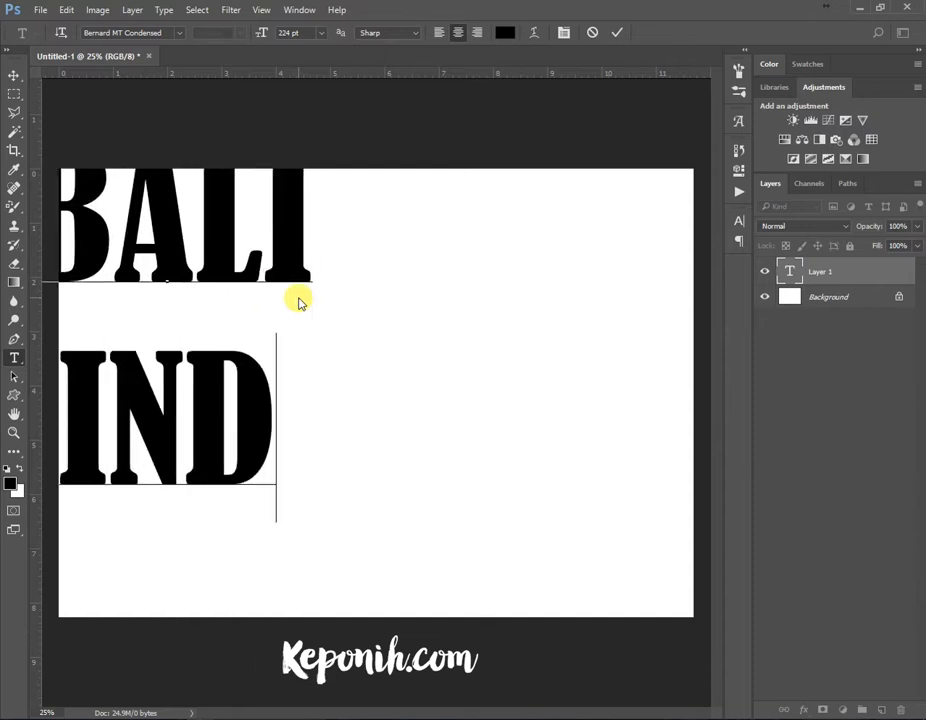
type("ONESIA")
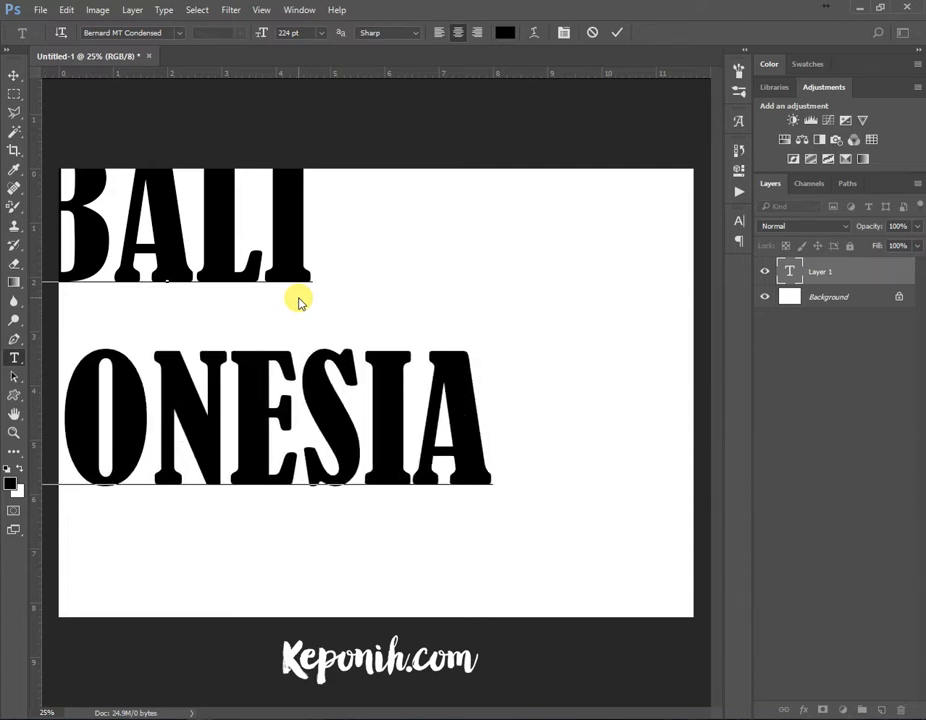
left_click(616, 33)
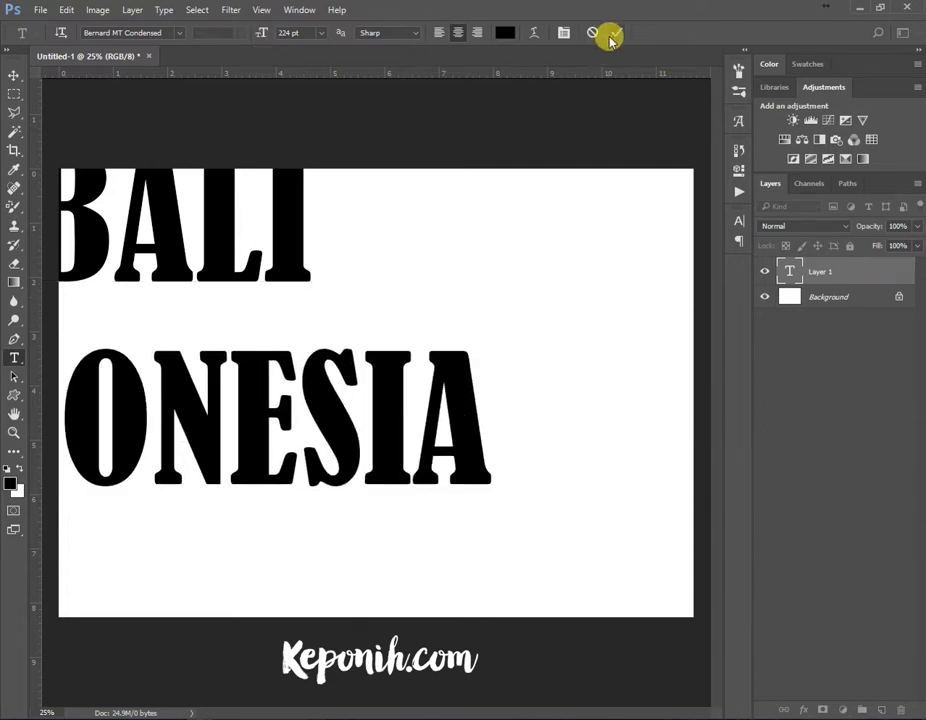
left_click(14, 76)
left_click_drag(238, 285, 451, 362)
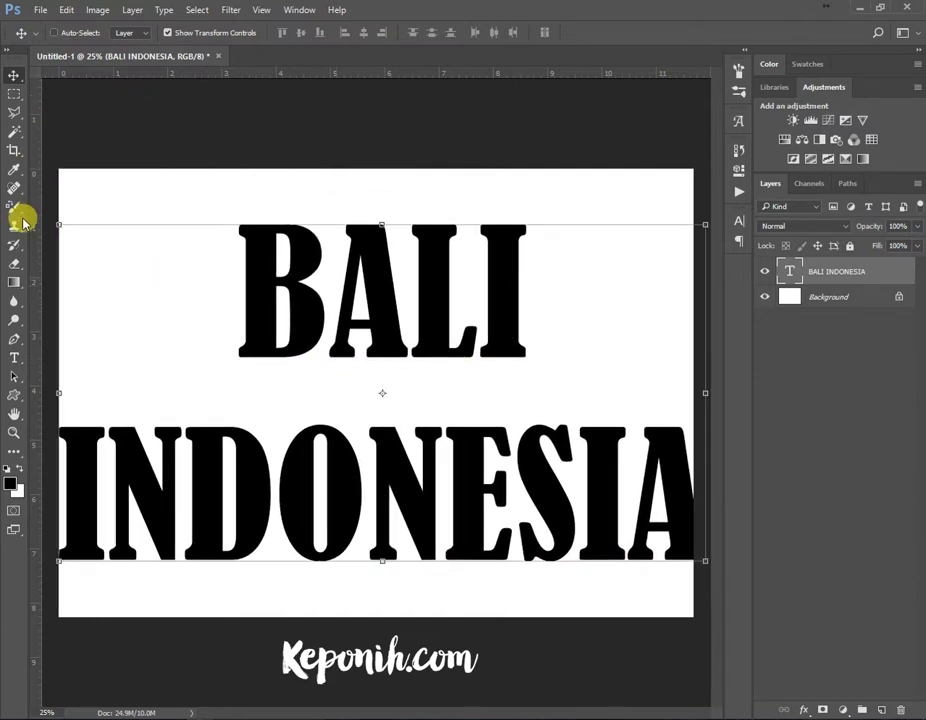
Show the character settings and set the font of both text lines to Bernard MT Condensed.
left_click(14, 357)
left_click_drag(62, 438, 858, 488)
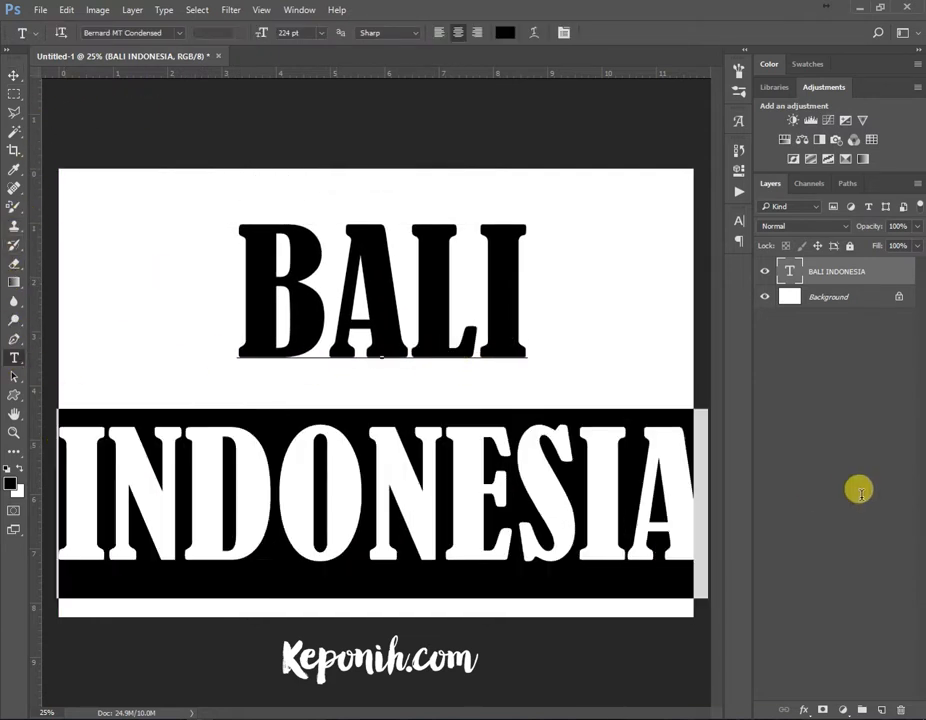
left_click(560, 31)
left_click(327, 262)
left_click_drag(245, 262, 769, 484)
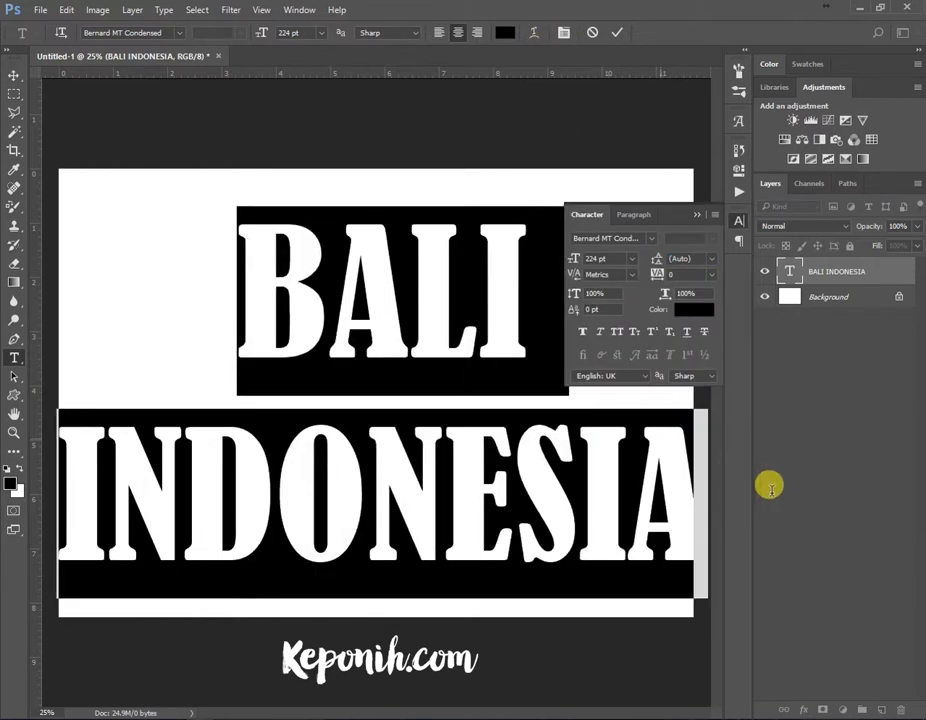
left_click(653, 243)
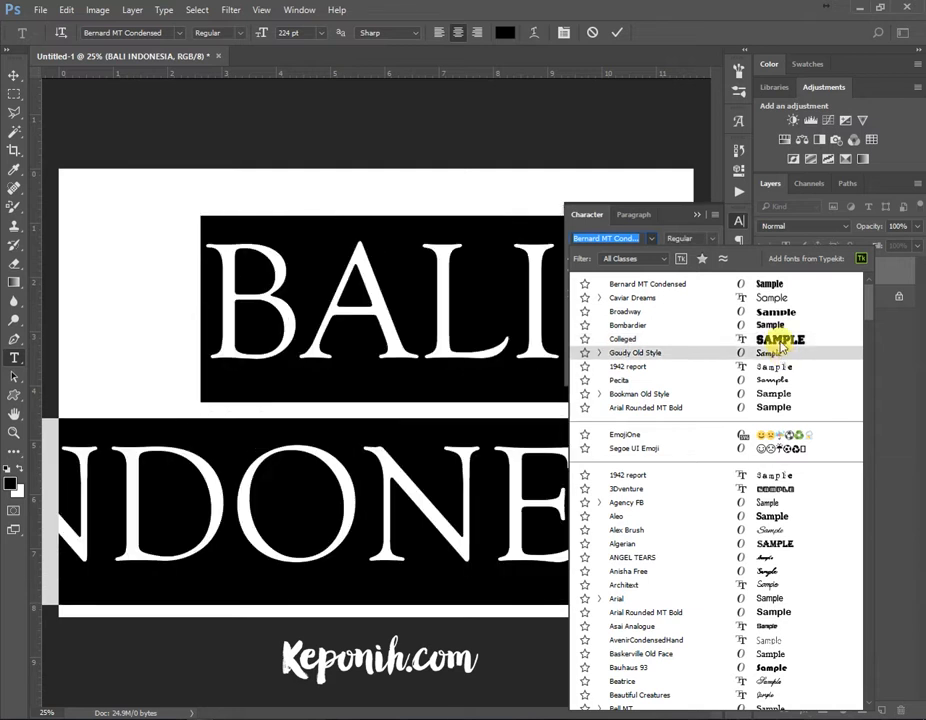
left_click(652, 286)
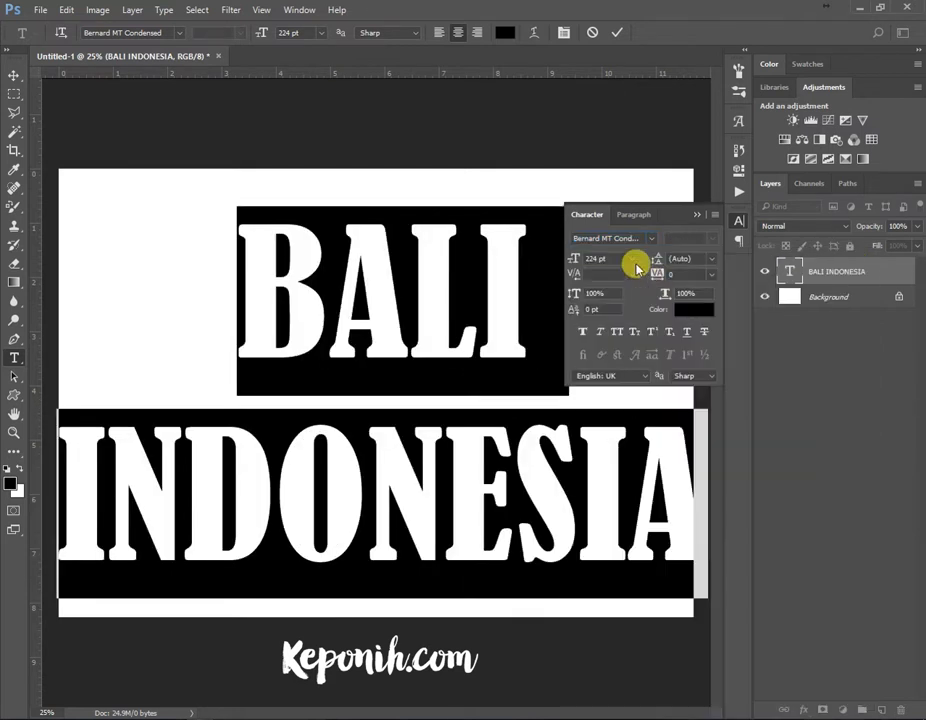
Reduce the font size of the word "INDONESIA" to 99 pt so it matches the width of "BALI".
left_click(449, 470)
left_click(527, 356, "shift")
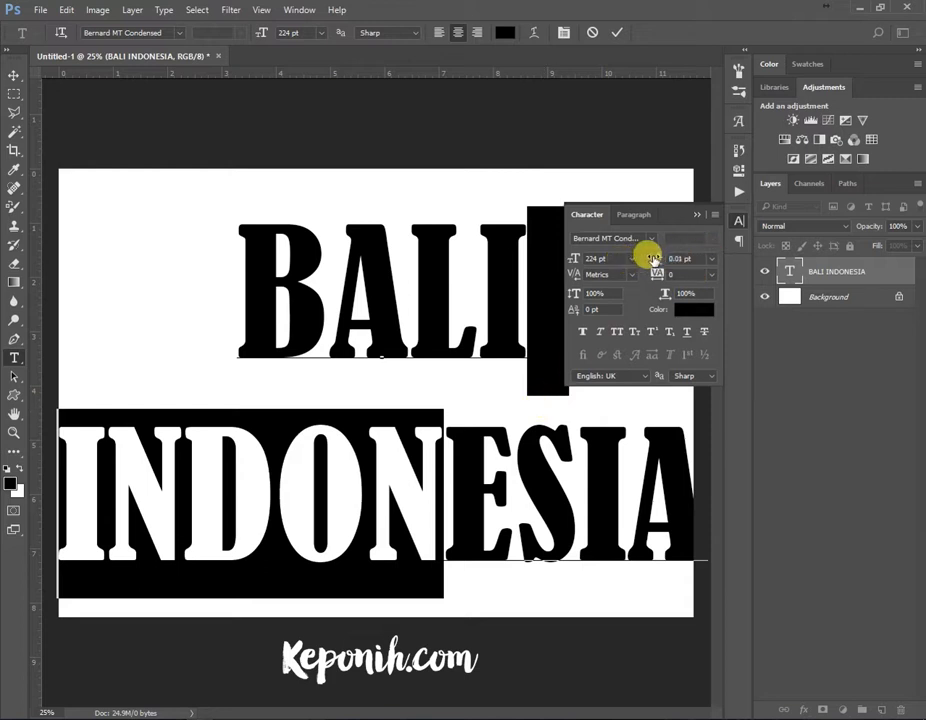
left_click(422, 434)
left_click(78, 482, "shift")
double_click(624, 492)
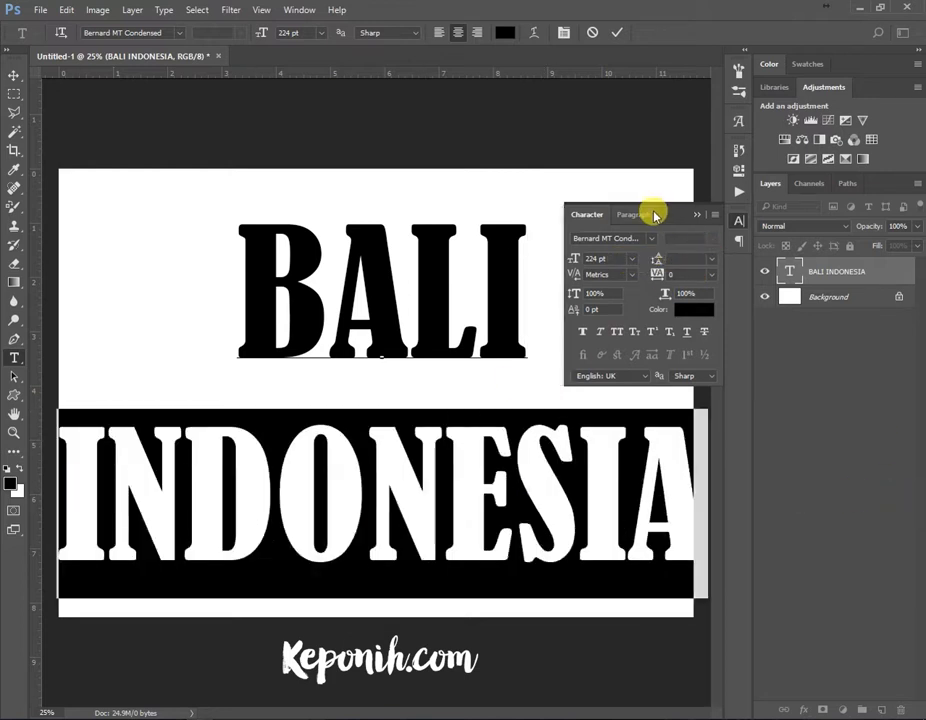
left_click_drag(574, 261, 485, 259)
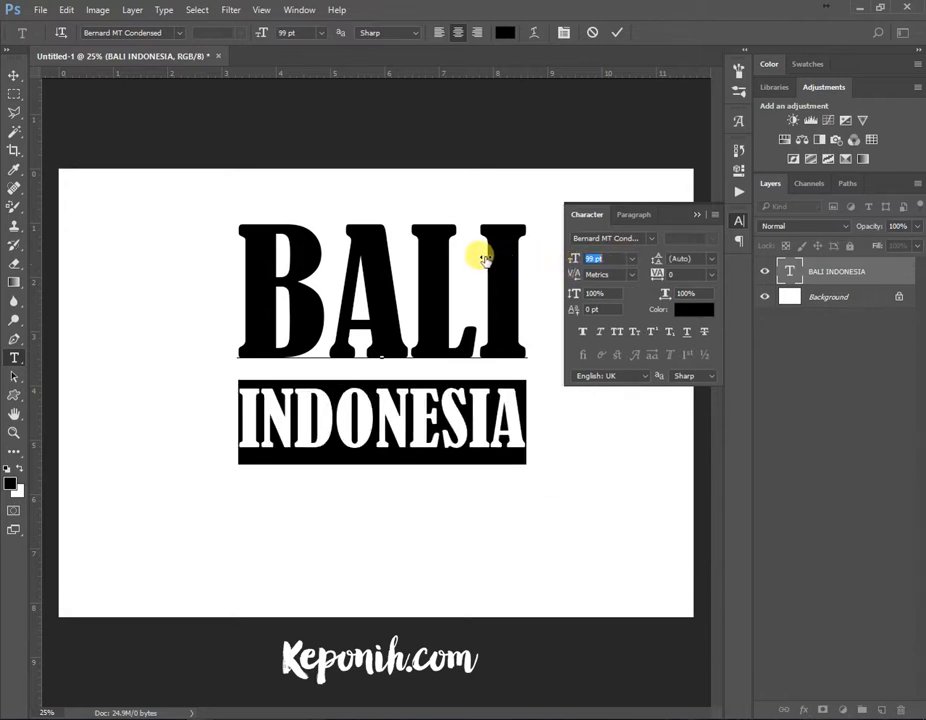
Set the leading of the whole text to 82 pt to pull "INDONESIA" close beneath "BALI", and commit the text.
left_click(242, 418)
key("ctrl+a")
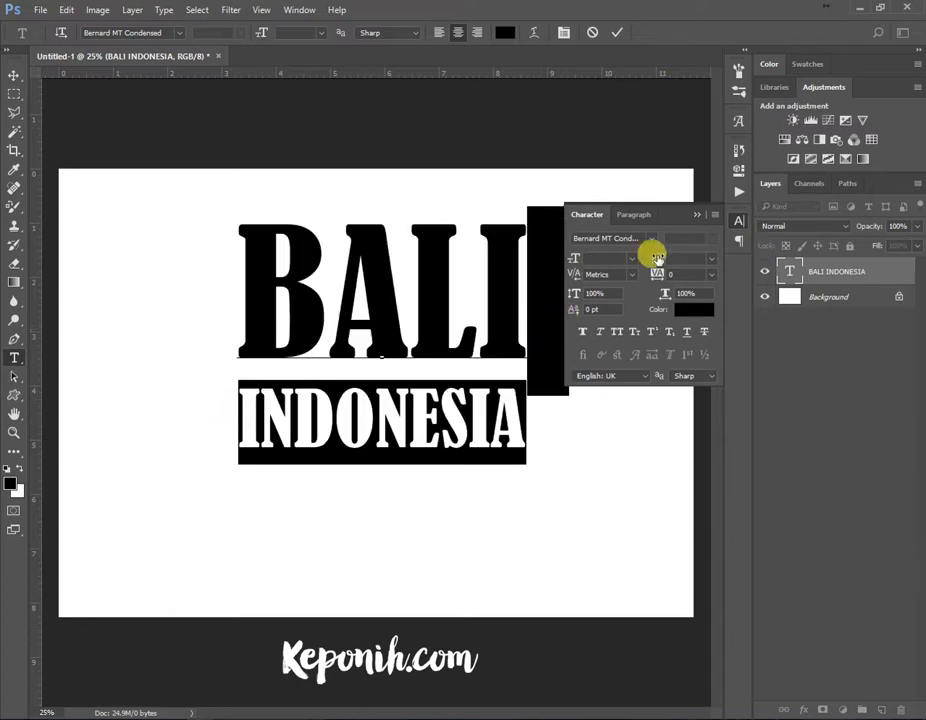
left_click(710, 259)
left_click(702, 314)
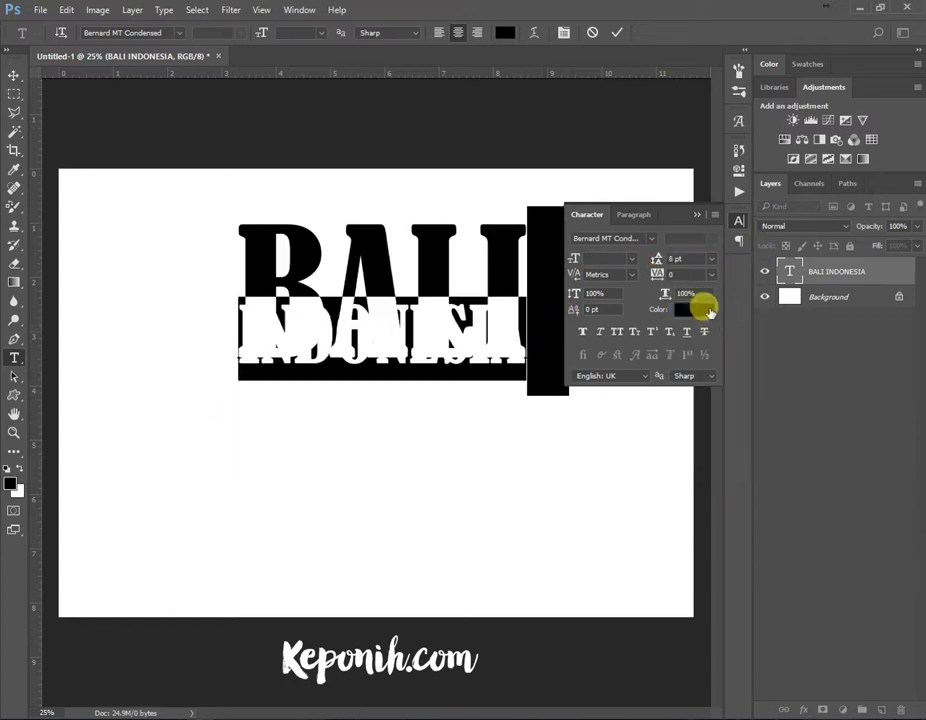
left_click_drag(660, 256, 709, 264)
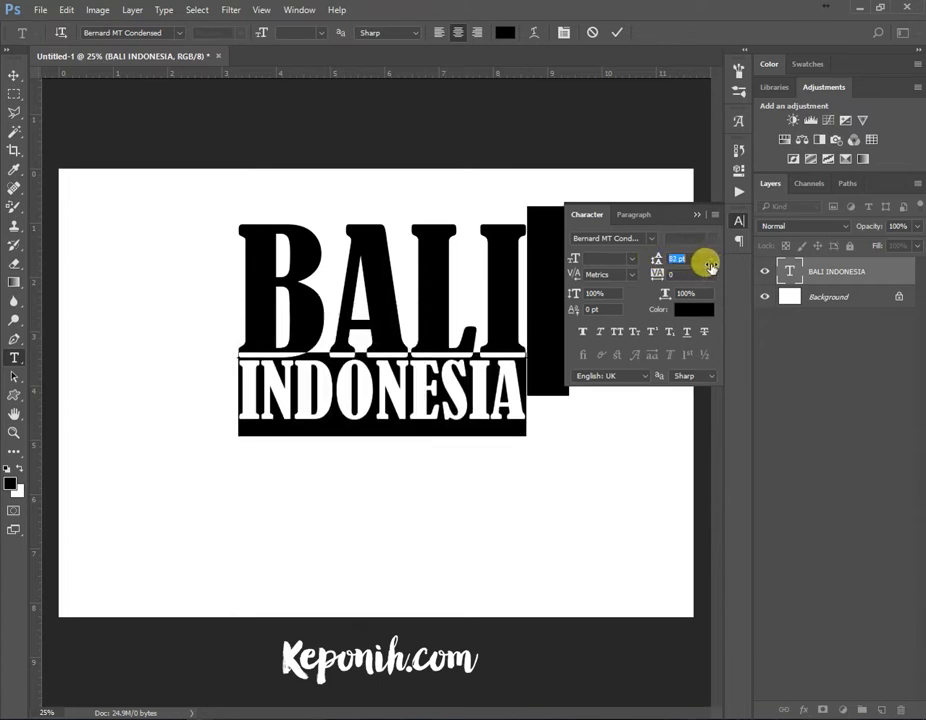
left_click(519, 387)
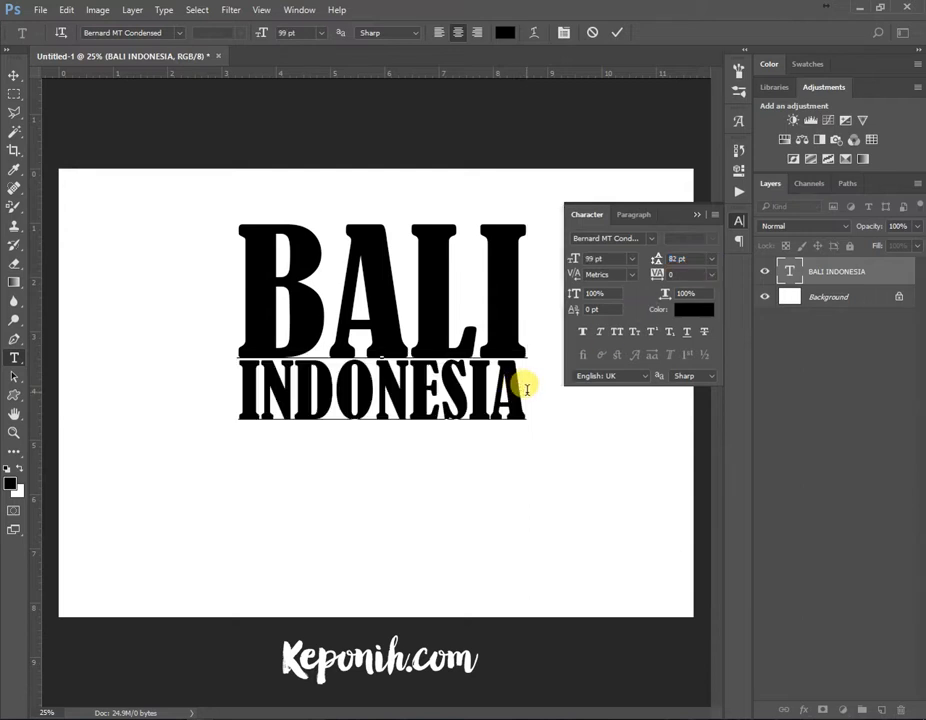
left_click(617, 32)
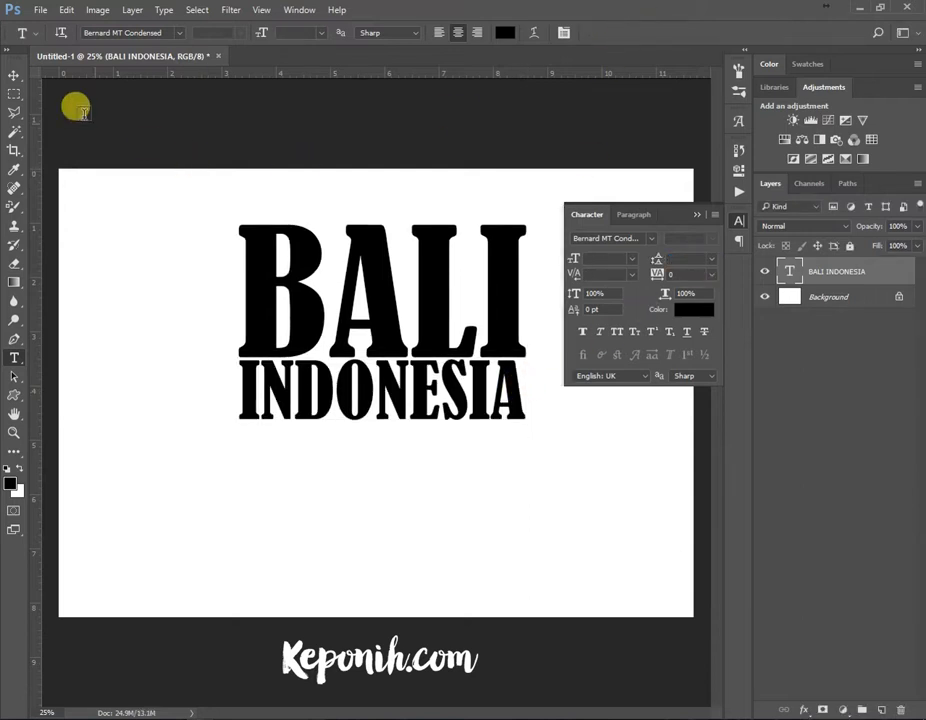
Scale the text layer proportionally to 190.74% and centre it on the canvas.
left_click(14, 75)
left_click_drag(269, 283, 124, 235)
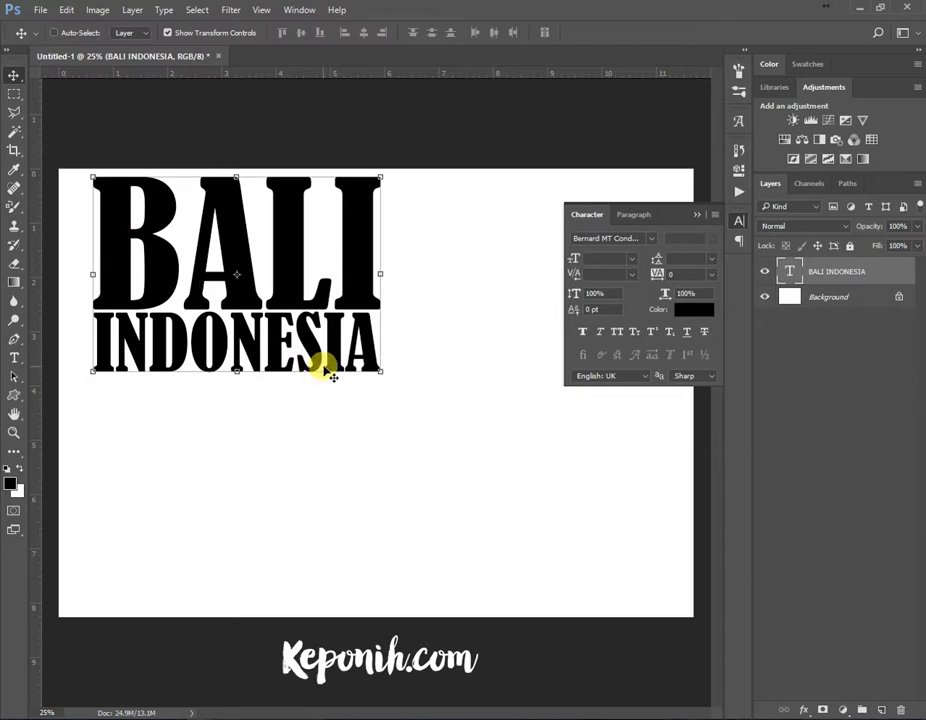
key("ctrl+t")
left_click(698, 215)
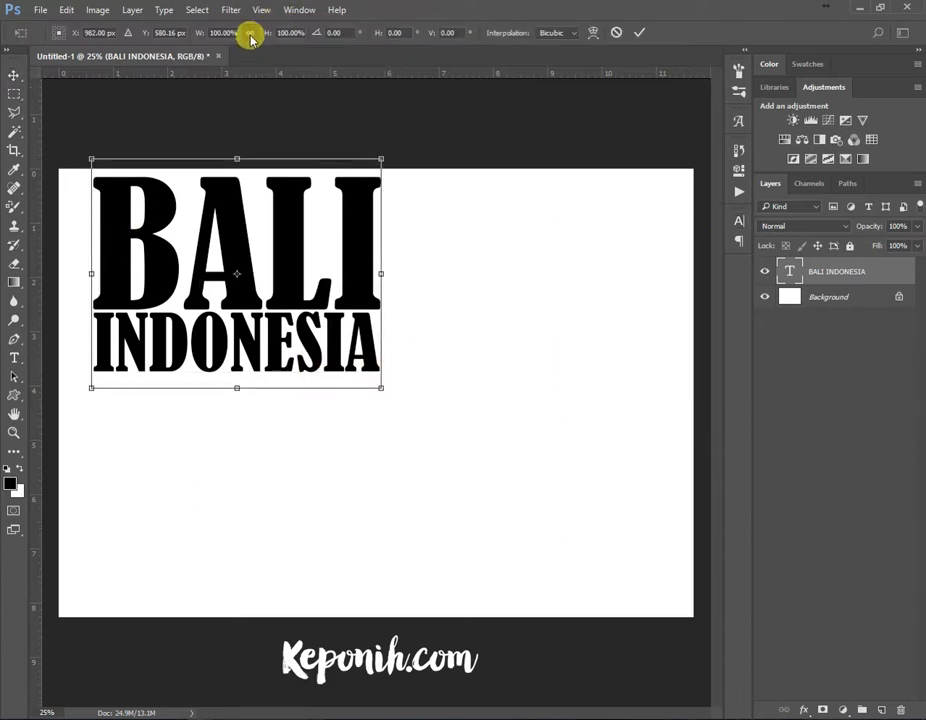
left_click_drag(379, 385, 638, 599)
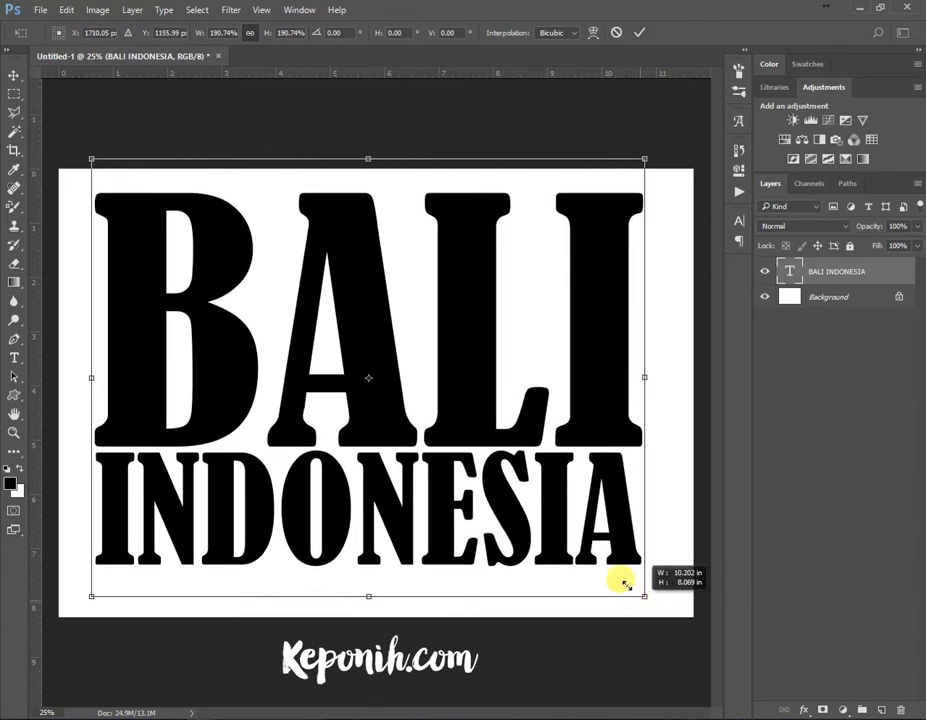
left_click_drag(529, 490, 535, 494)
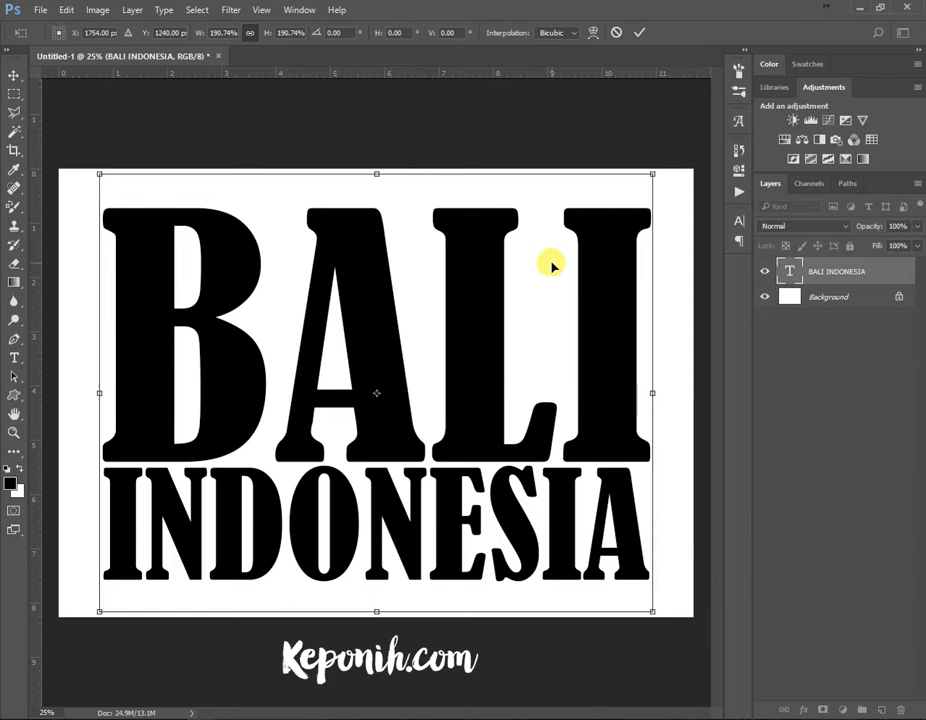
left_click(636, 33)
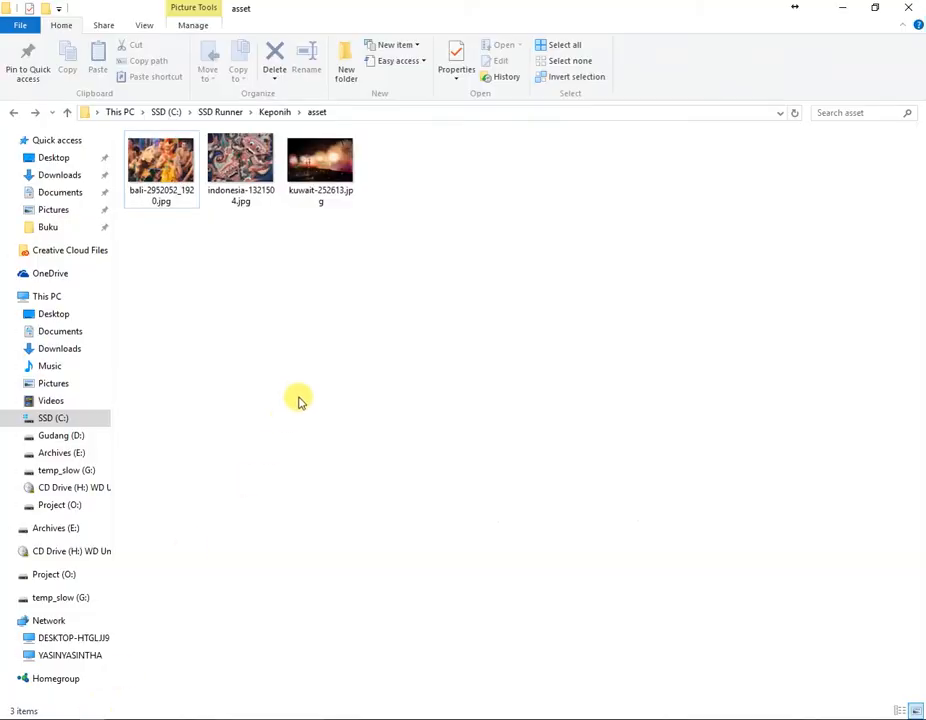
Place indonesia-1321504.jpg from the asset folder into the document and scale it proportionally to 136.80% to cover the canvas.
left_click(260, 172)
left_click_drag(242, 163, 289, 434)
left_click_drag(515, 340, 424, 382)
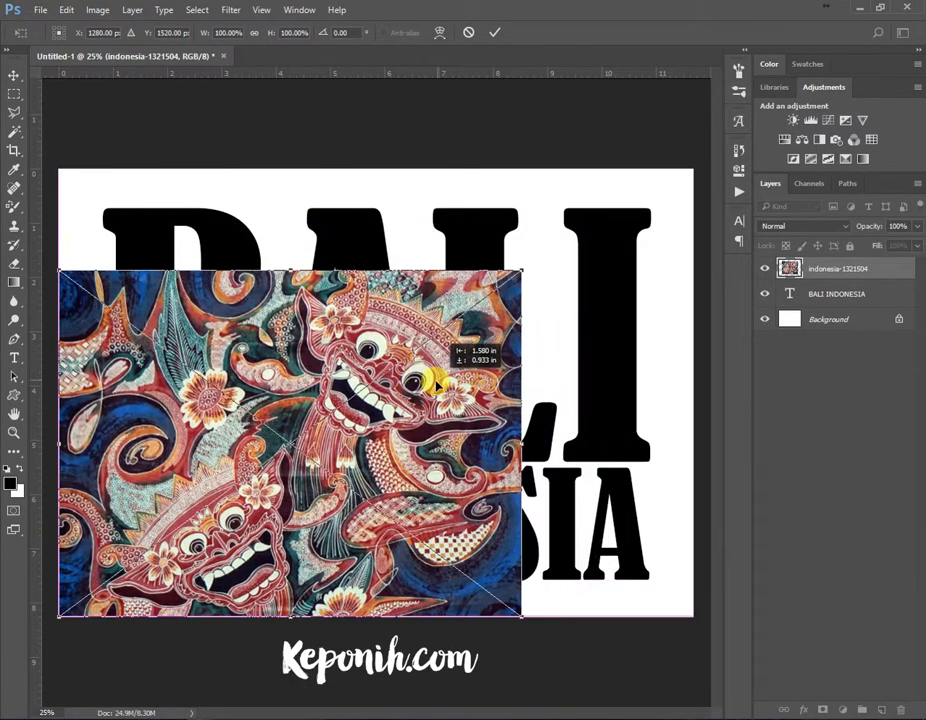
left_click(254, 32)
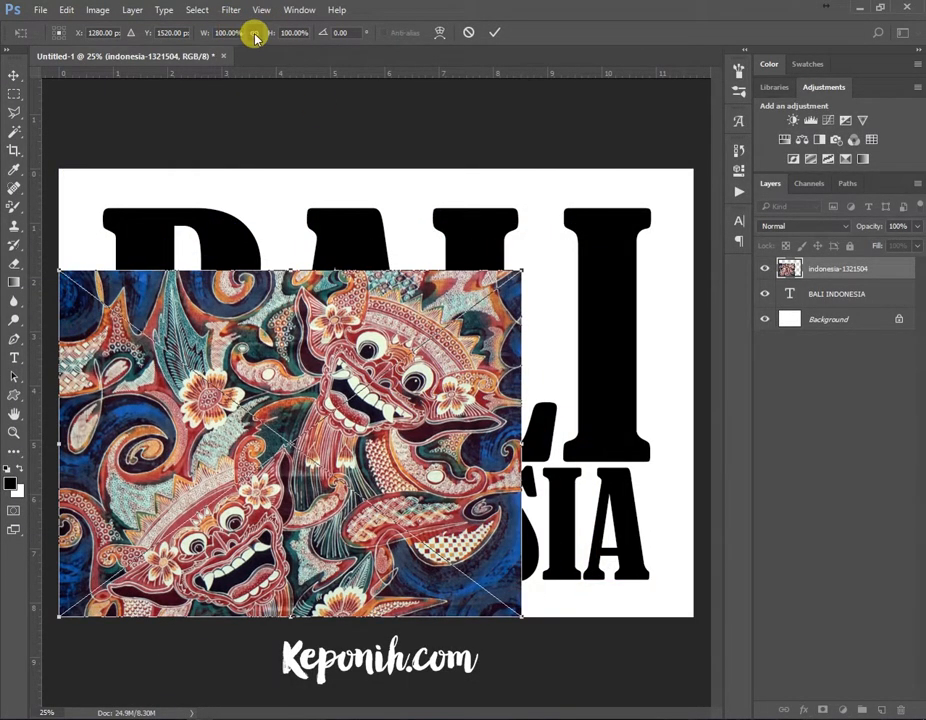
left_click_drag(521, 266, 707, 165)
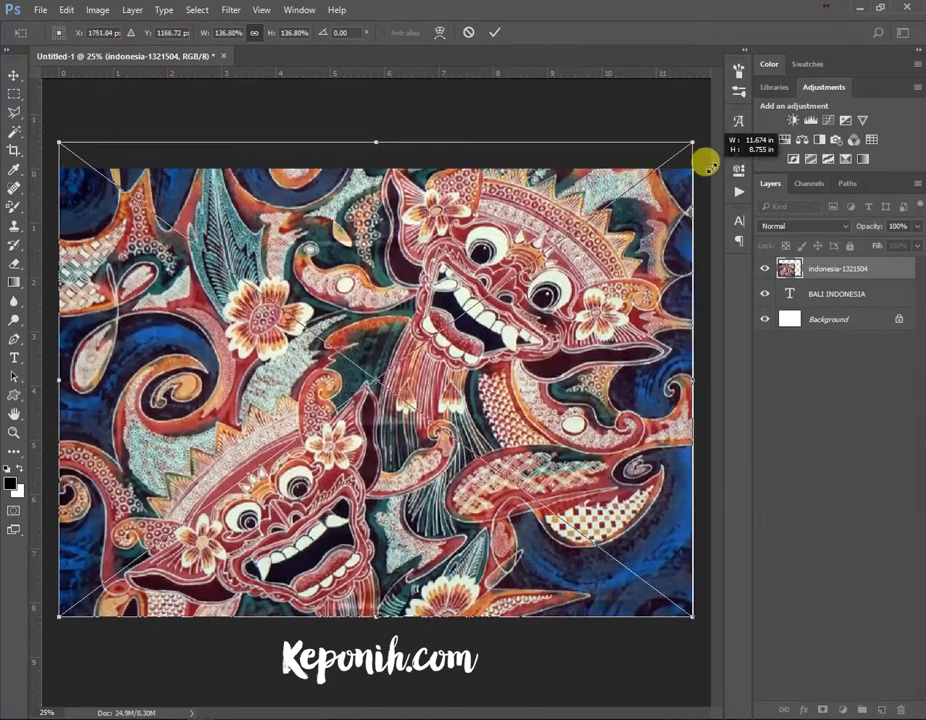
left_click(495, 32)
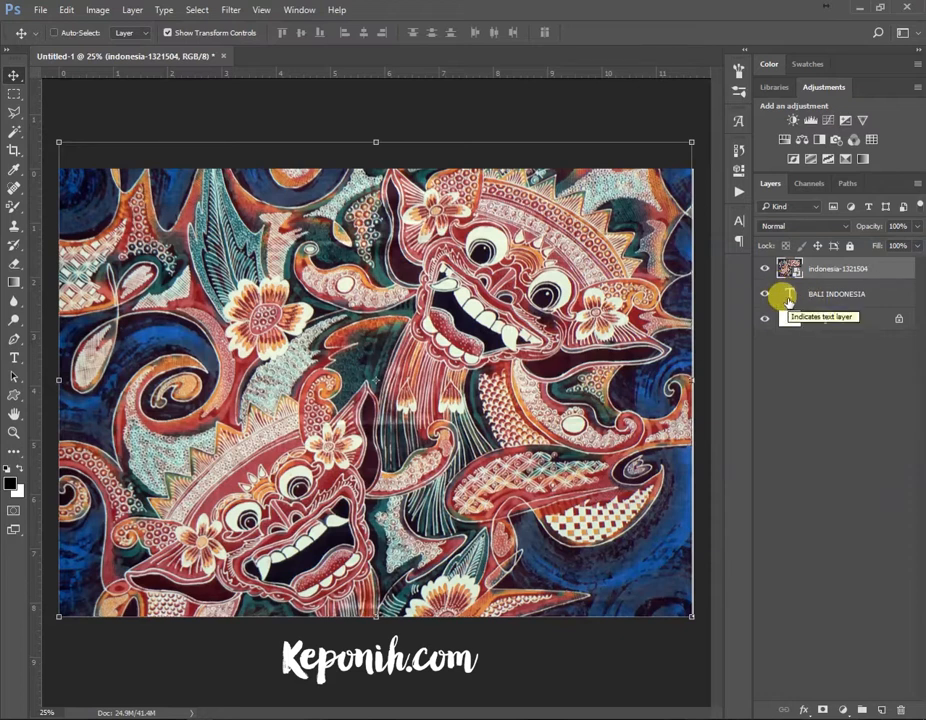
Mask the indonesia-1321504 layer with the outline of the BALI INDONESIA text and delete the text layer.
left_click(789, 296, "ctrl")
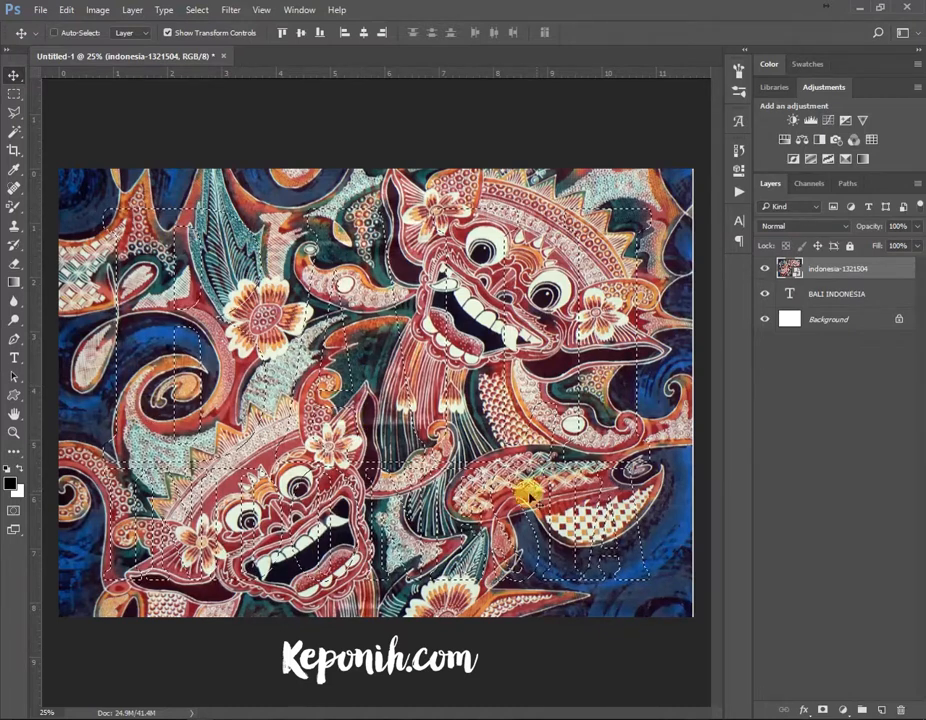
left_click(820, 710)
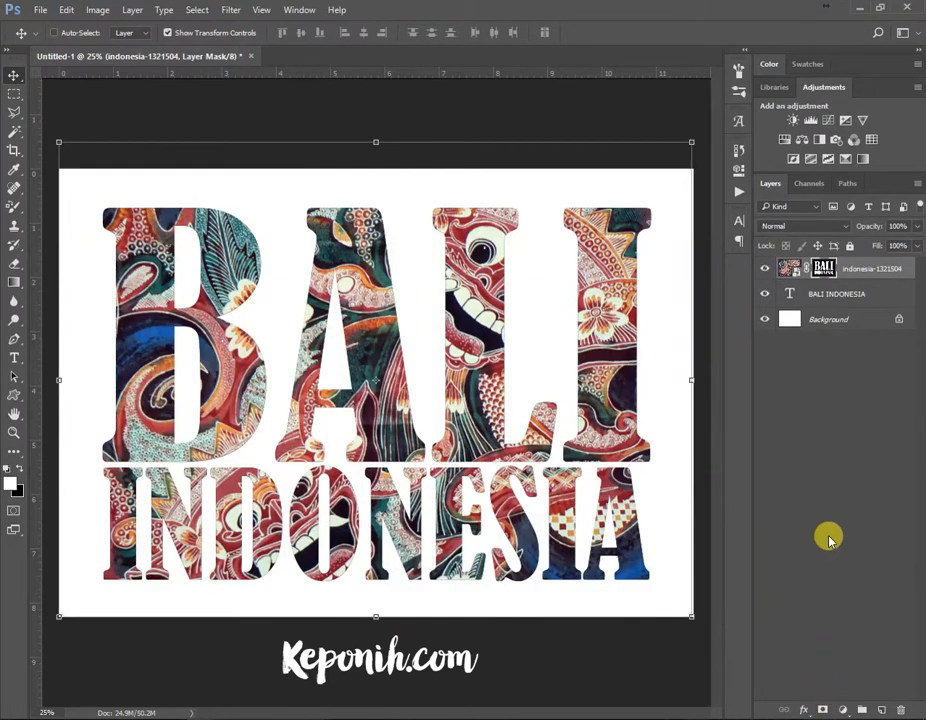
left_click(820, 295)
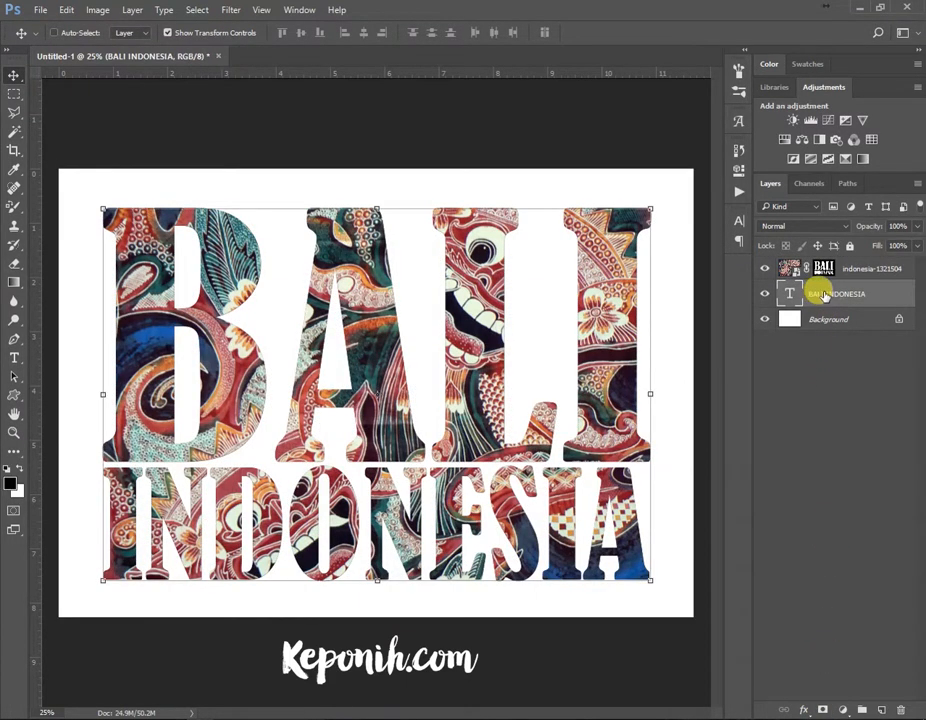
left_click_drag(832, 295, 899, 709)
left_click(851, 272)
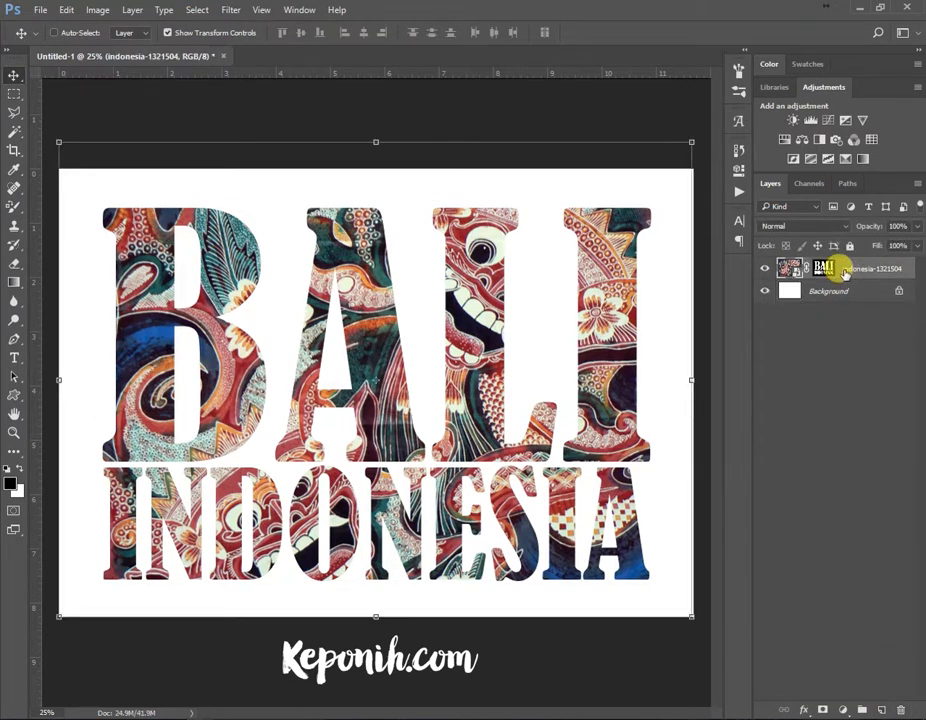
Unlink the image from its layer mask, scale the image proportionally to 126.80% and reposition it within the letters.
mouse_move(833, 268)
left_mouse_down()
mouse_move(788, 265)
mouse_move(830, 270)
left_mouse_up()
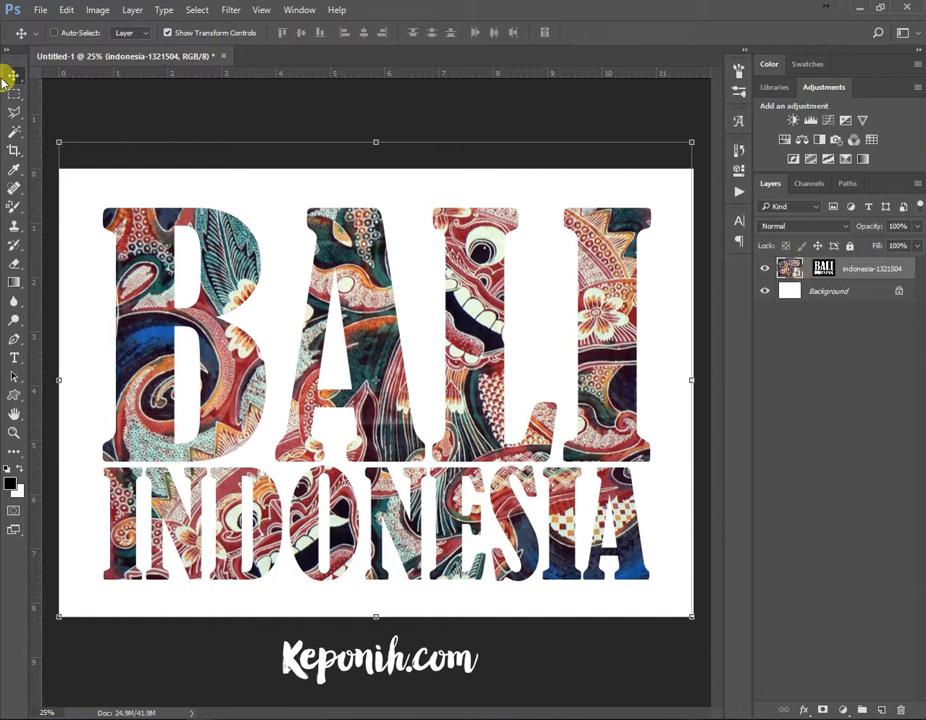
mouse_move(372, 364)
left_mouse_down()
mouse_move(411, 372)
mouse_move(372, 393)
mouse_move(368, 343)
left_mouse_up()
left_click_drag(67, 589, 114, 554)
left_click(254, 33)
left_click_drag(372, 268, 384, 347)
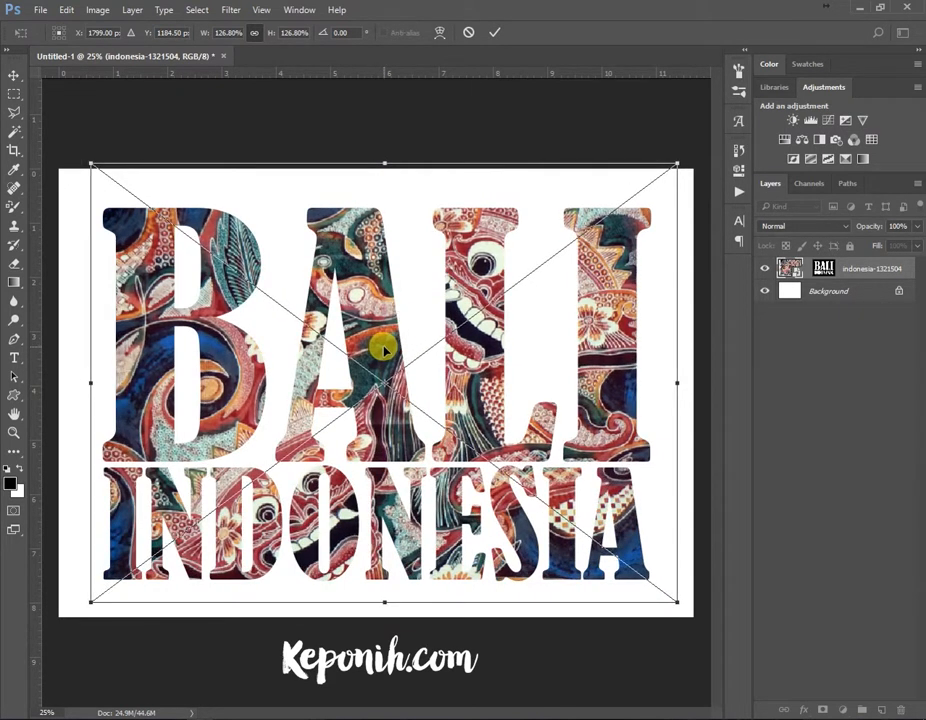
left_click(499, 32)
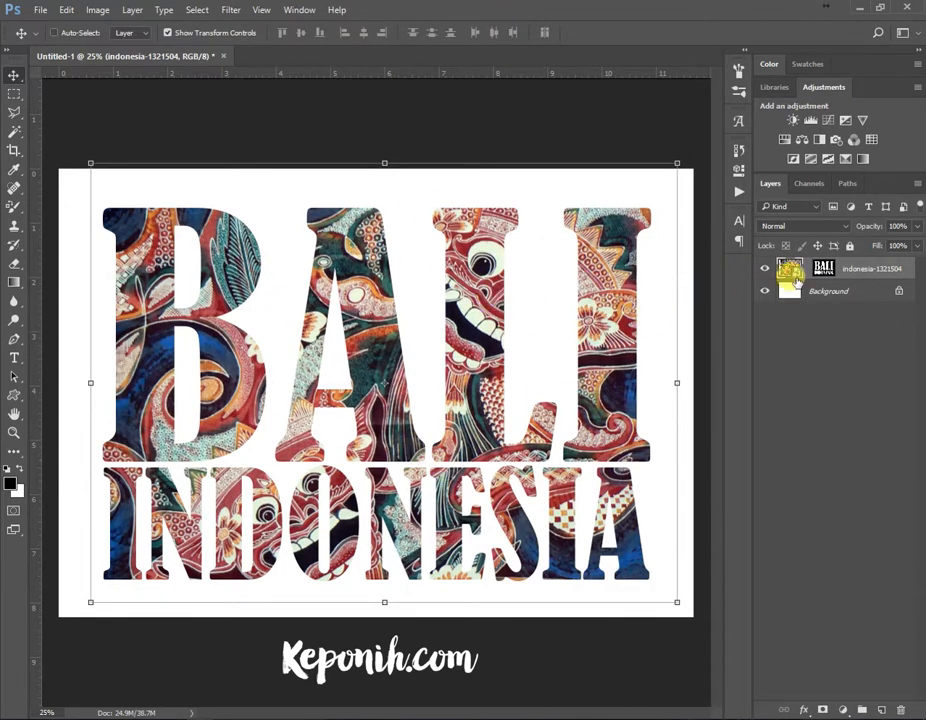
Relink the image with its layer mask and move the masked lettering slightly down and to the left.
mouse_move(589, 306)
left_mouse_down()
mouse_move(498, 302)
mouse_move(545, 330)
mouse_move(583, 314)
mouse_move(577, 305)
mouse_move(585, 337)
mouse_move(592, 310)
mouse_move(588, 338)
mouse_move(595, 312)
left_mouse_up()
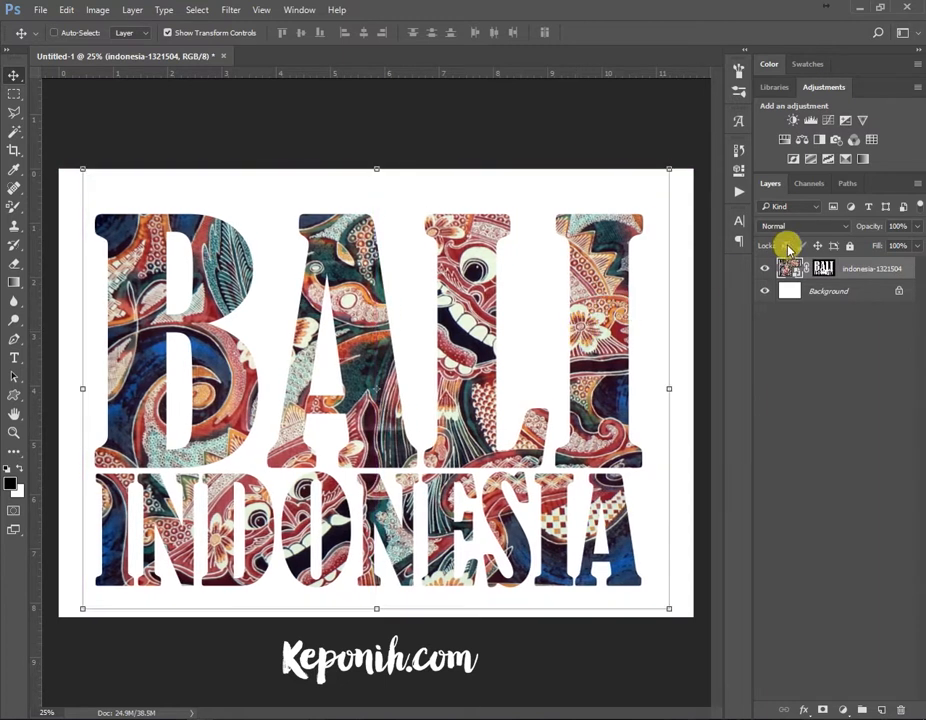
Add a Stroke layer style to the masked indonesia-1321504 lettering layer, leaving Drop Shadow off.
right_click(868, 272)
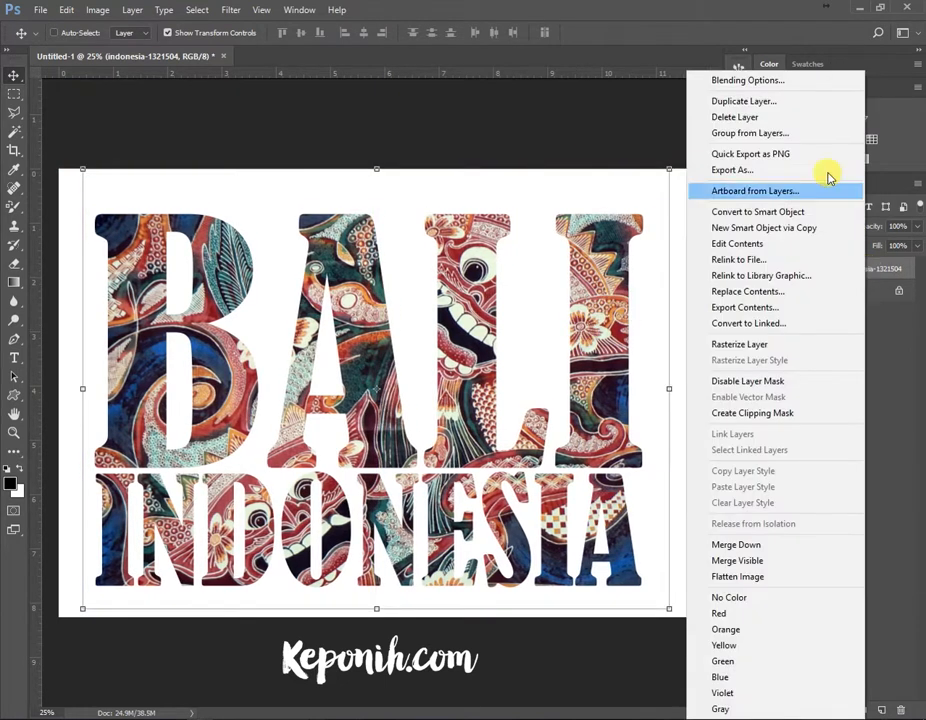
left_click(796, 78)
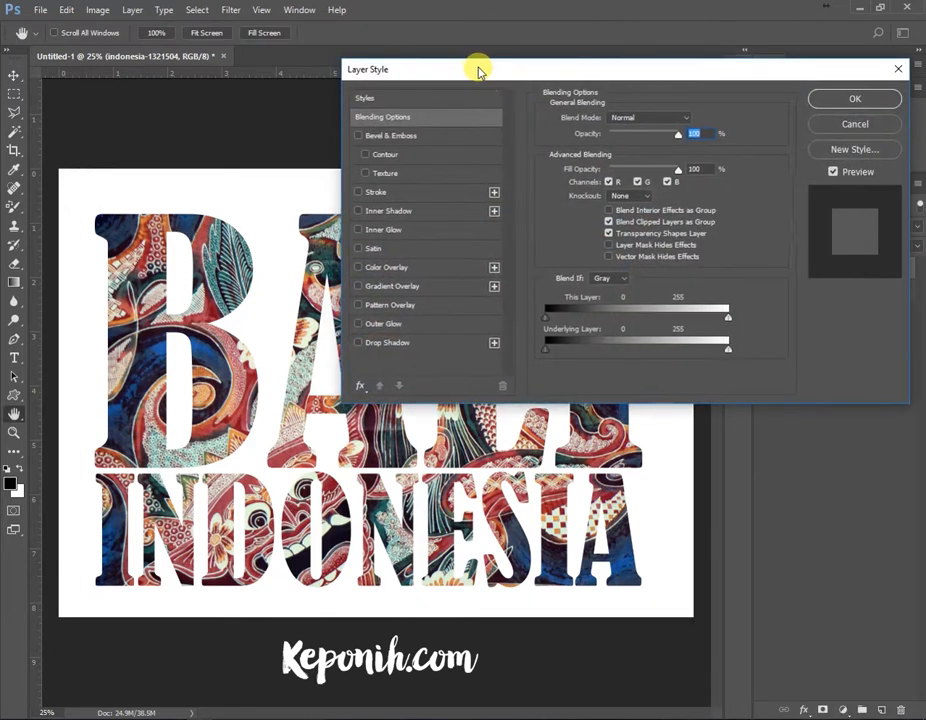
left_click(381, 344)
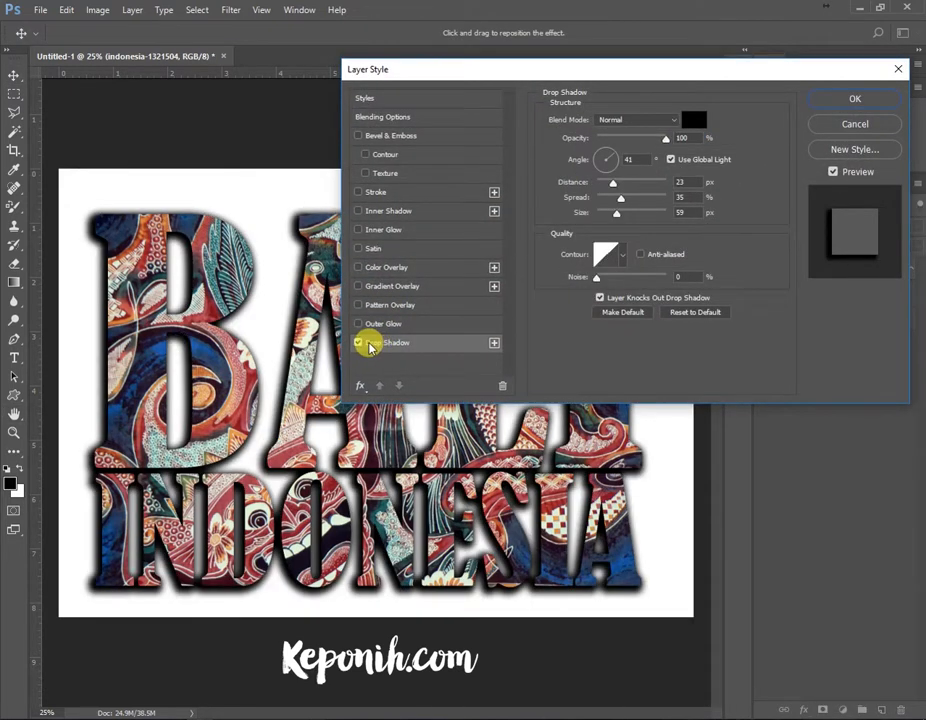
left_click(359, 343)
left_click(359, 192)
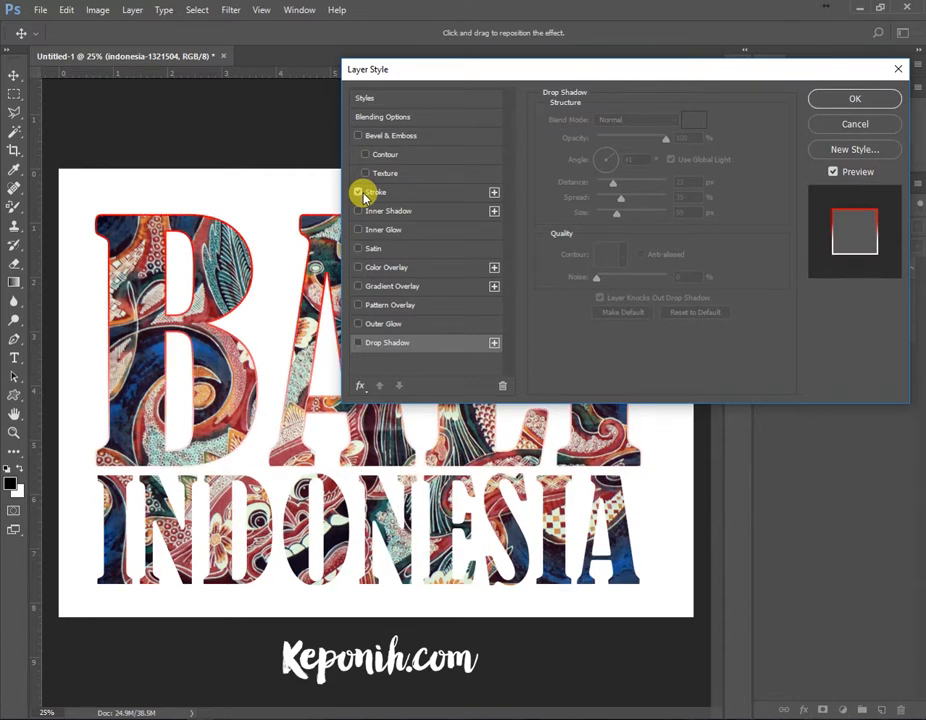
left_click(360, 193)
left_click(376, 192)
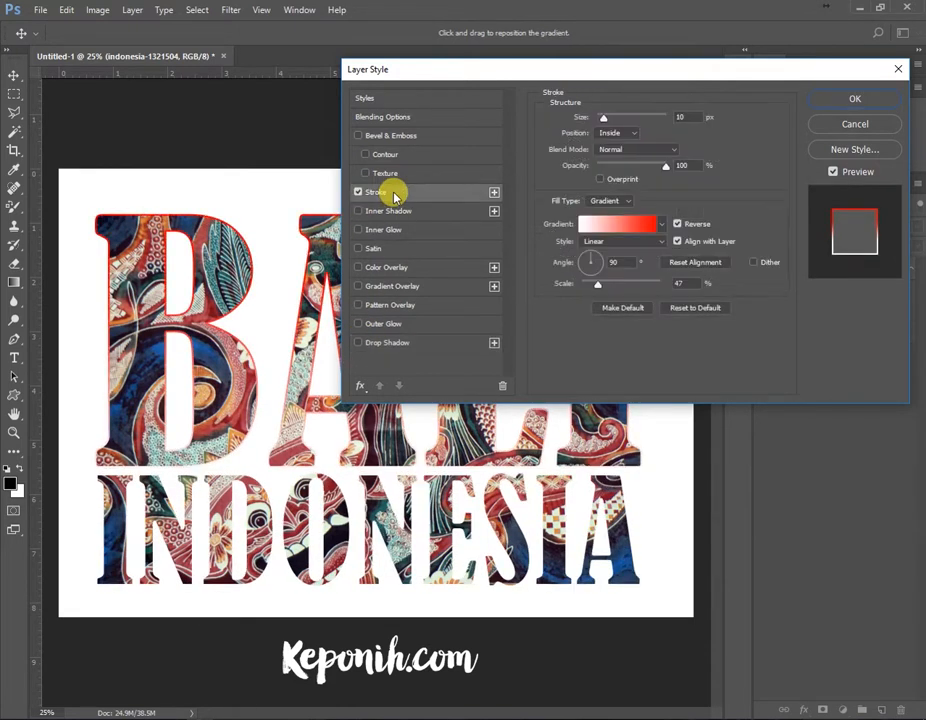
Try a solid Color fill for the lettering's stroke and return the fill type to Gradient.
left_click(606, 201)
left_click(600, 212)
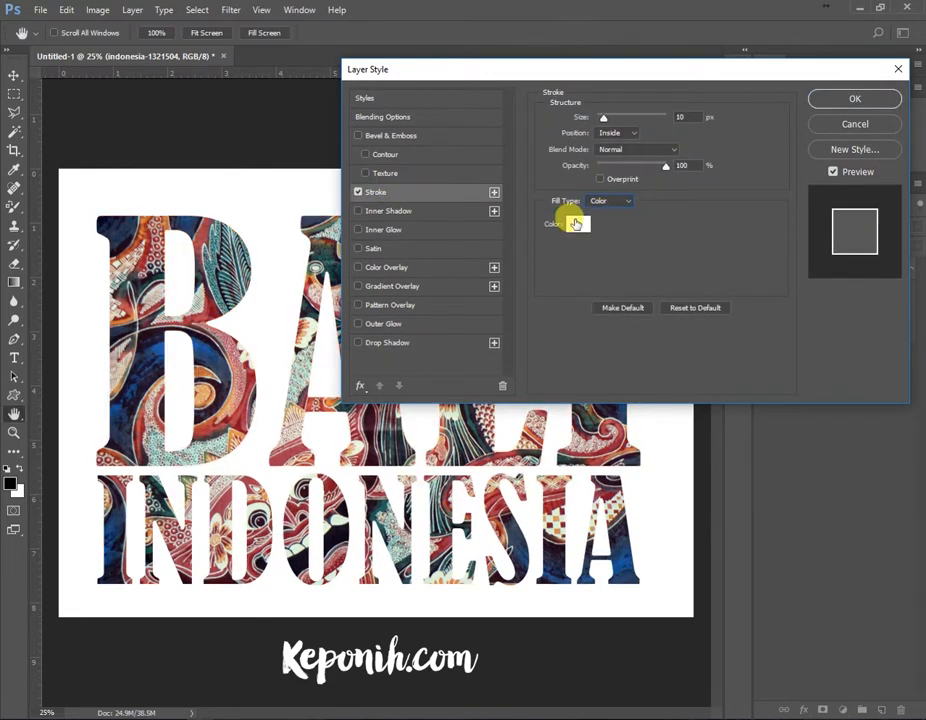
left_click(606, 203)
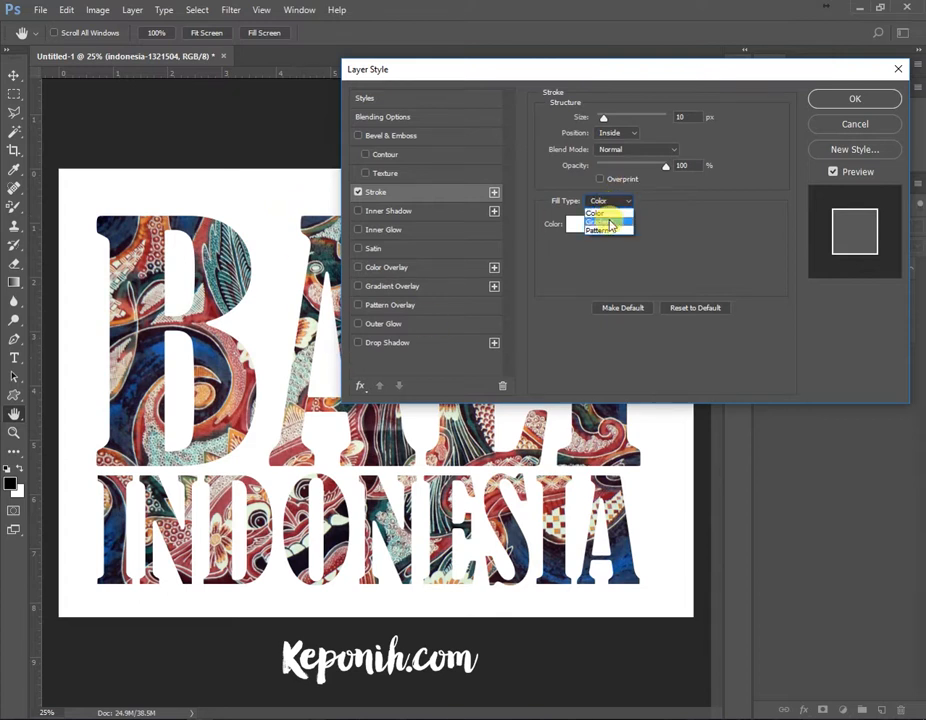
left_click(606, 211)
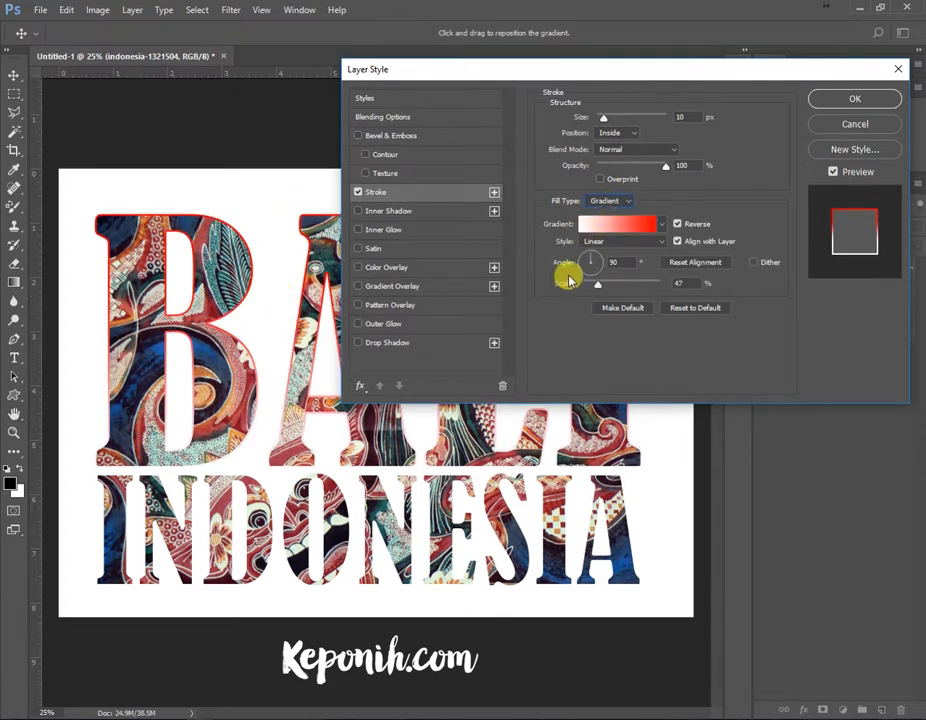
Set the stroke's red-to-white gradient to 80% scale and shift its position over the letters.
left_click(600, 224)
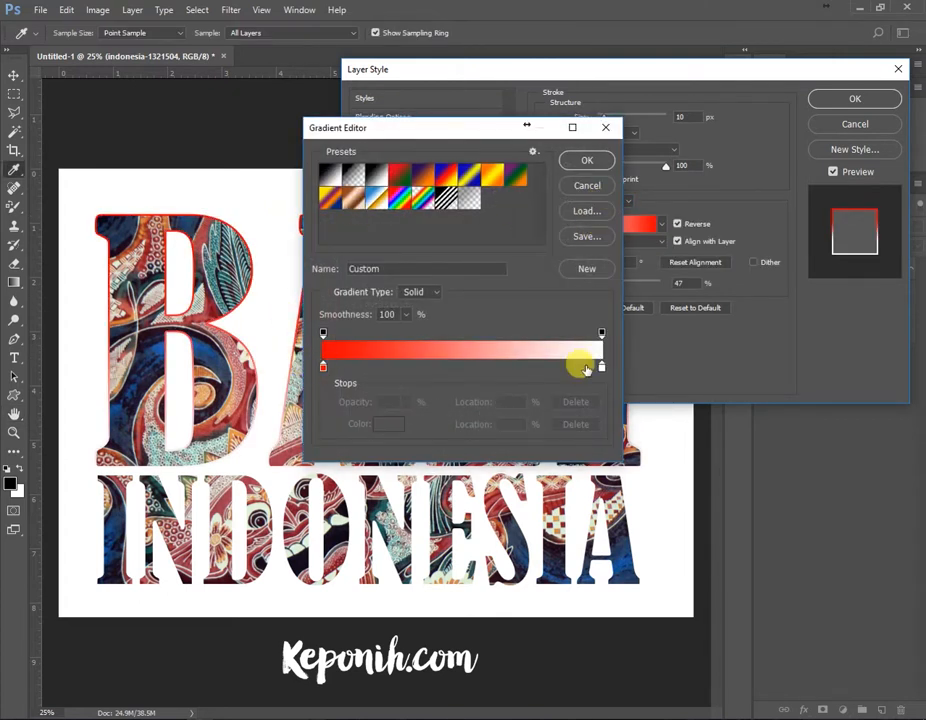
left_click(592, 158)
left_click_drag(598, 289, 625, 289)
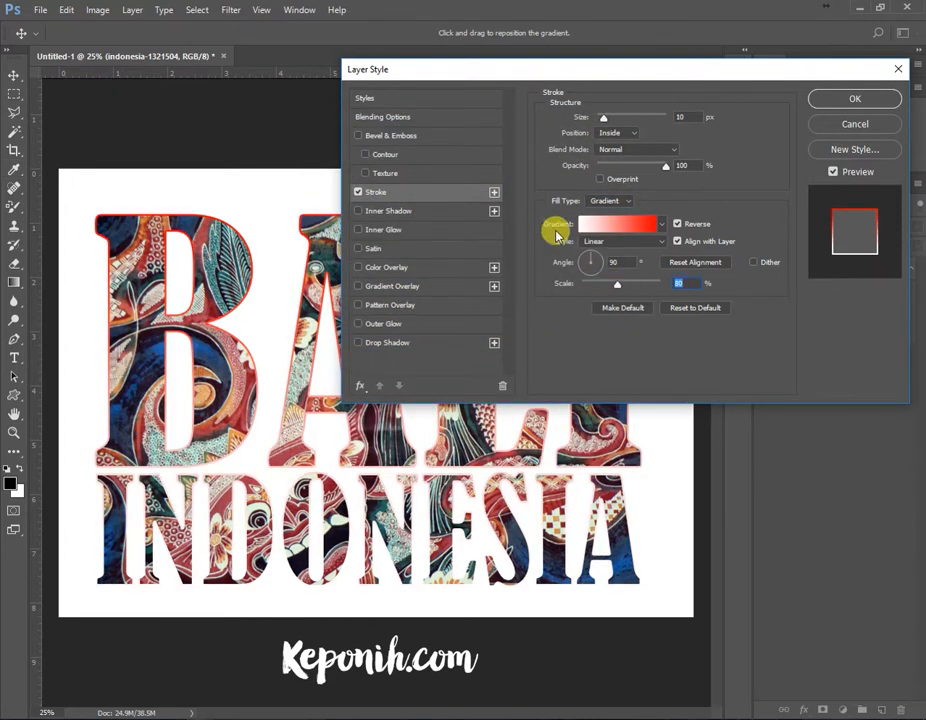
mouse_move(228, 251)
left_mouse_down()
mouse_move(233, 414)
mouse_move(231, 251)
mouse_move(233, 296)
mouse_move(236, 285)
left_mouse_up()
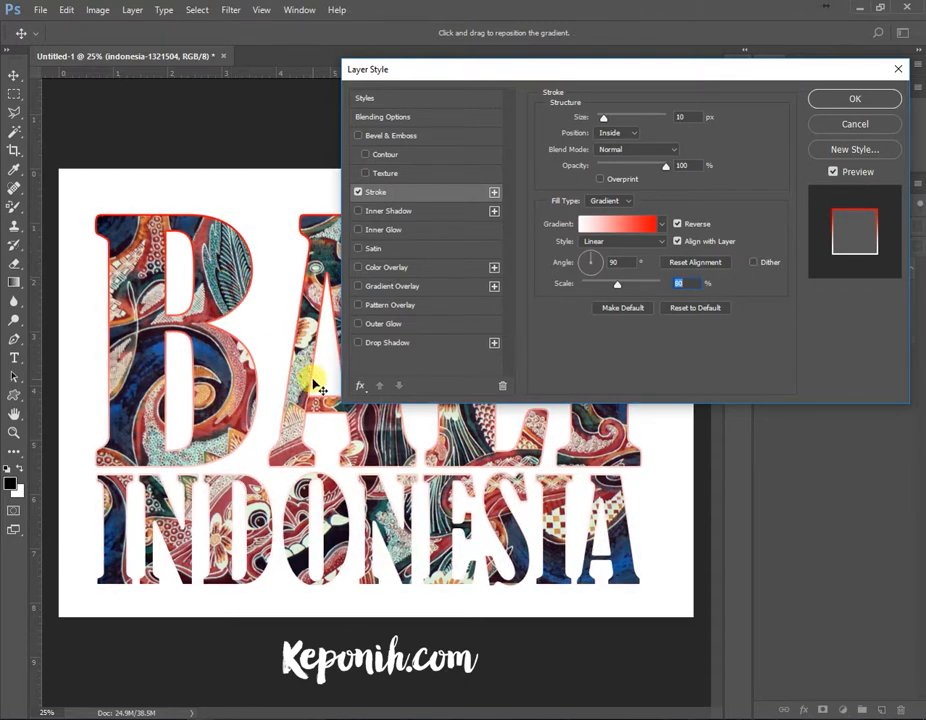
Add a drop shadow to the lettering with 13 px distance, 19% spread and 9 px size, and apply the layer styles.
left_click(358, 343)
left_click(400, 344)
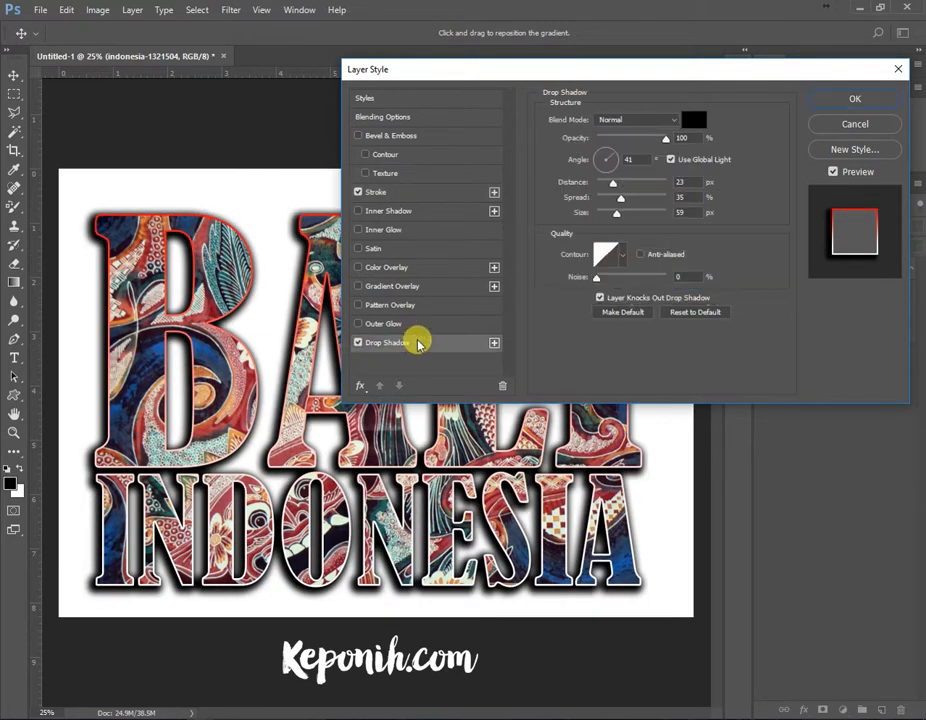
mouse_move(614, 182)
left_mouse_down()
mouse_move(606, 182)
mouse_move(616, 202)
mouse_move(610, 196)
mouse_move(604, 217)
mouse_move(609, 197)
left_mouse_up()
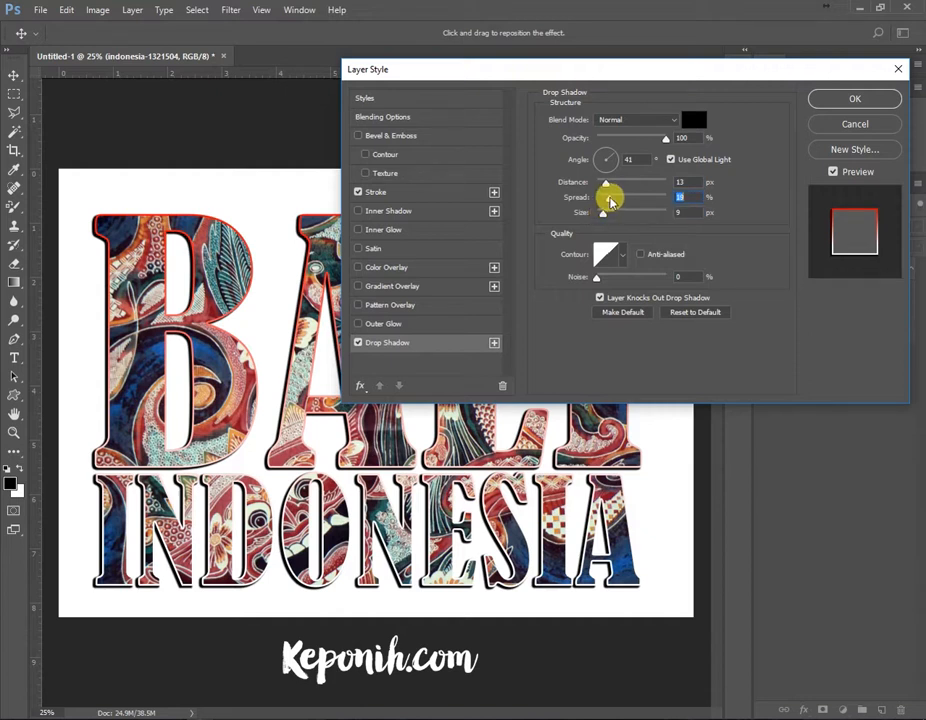
left_click(817, 104)
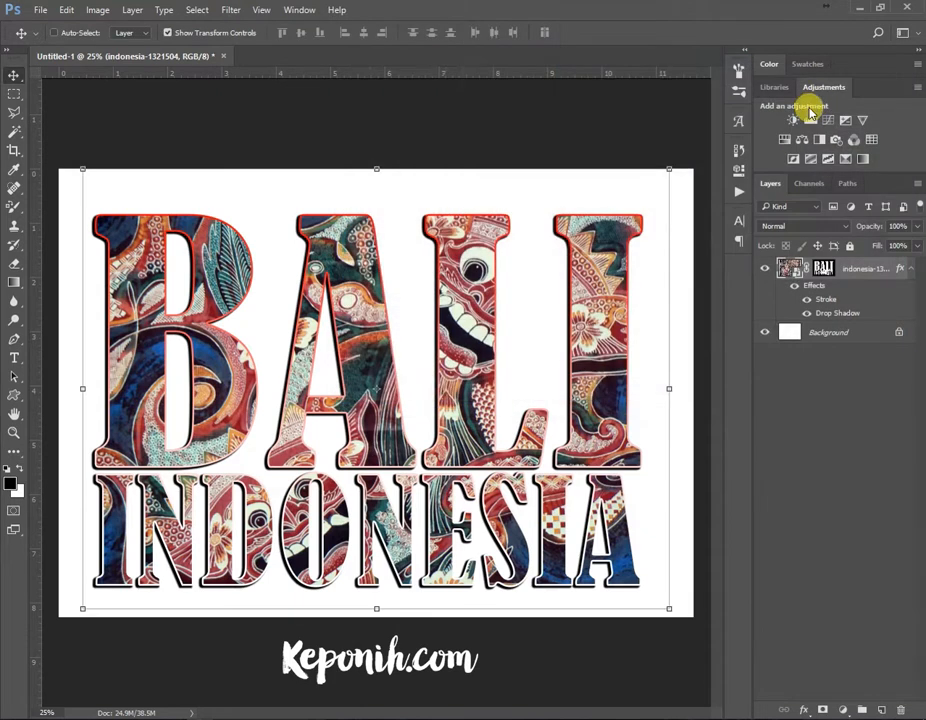
key("ctrl+h")
key("ctrl+h")
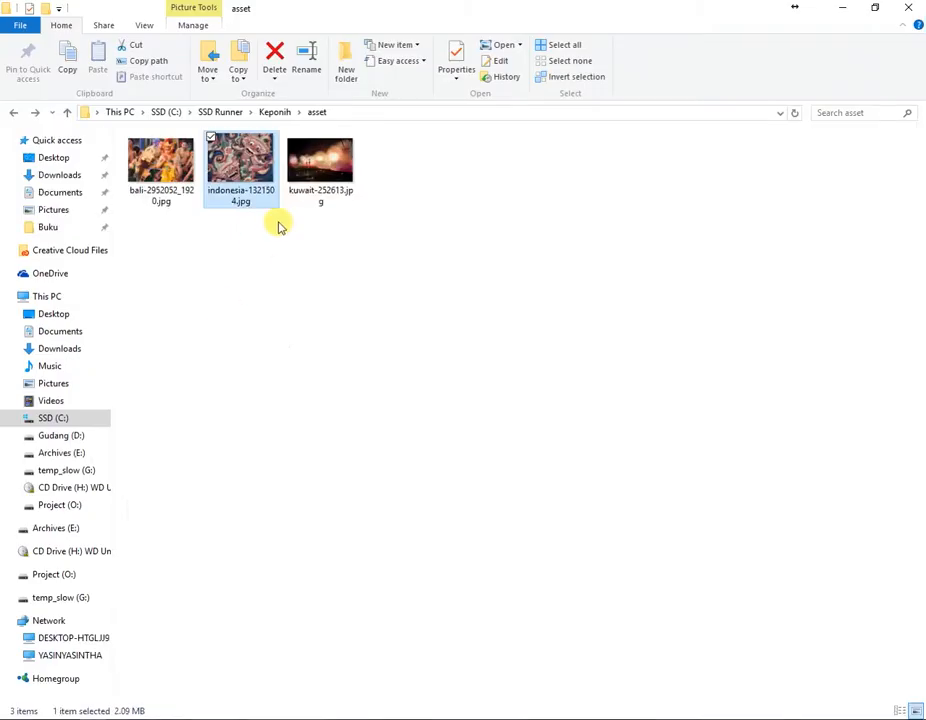
Place bali-2952052_1920.jpg from the asset folder, align it to the canvas's upper-left corner and scale it proportionally to 196.39%.
left_click(158, 160)
left_click_drag(175, 173, 177, 356)
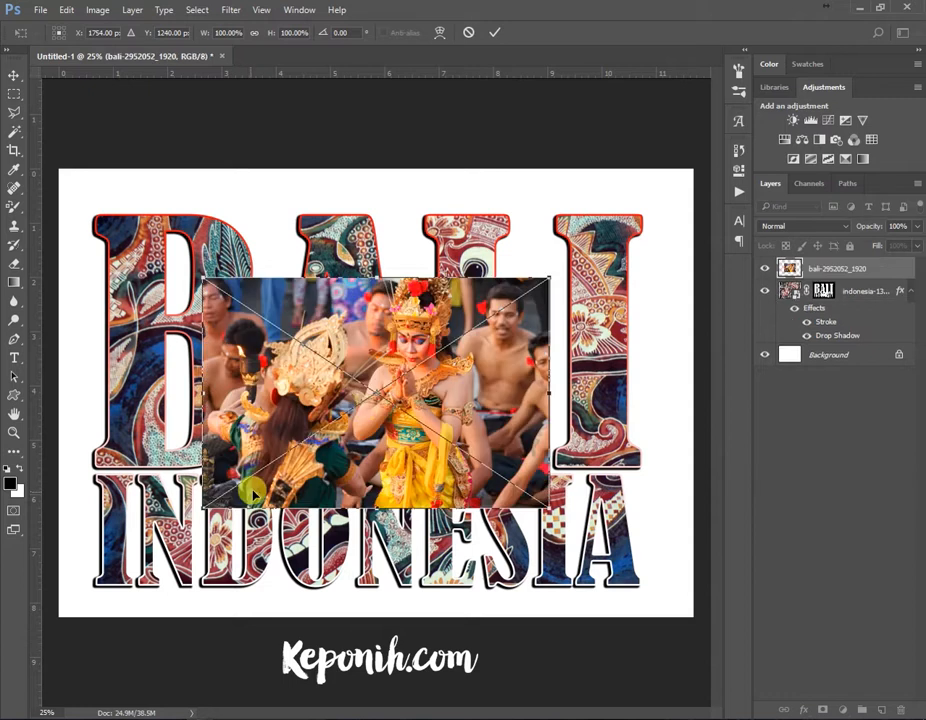
left_click_drag(361, 366, 217, 254)
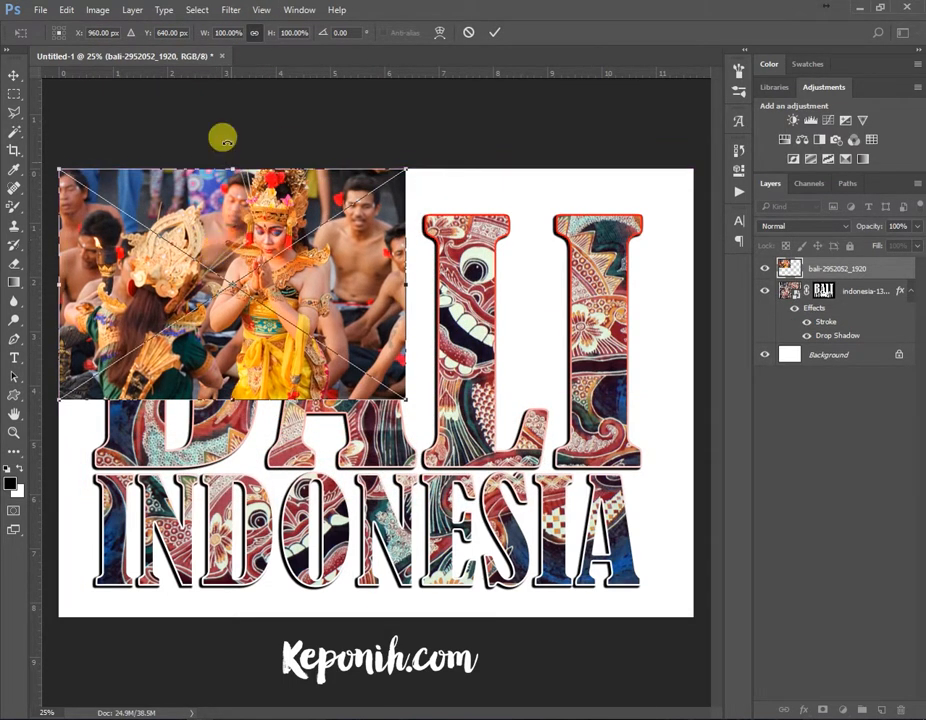
left_click(255, 33)
left_click_drag(405, 399, 697, 668)
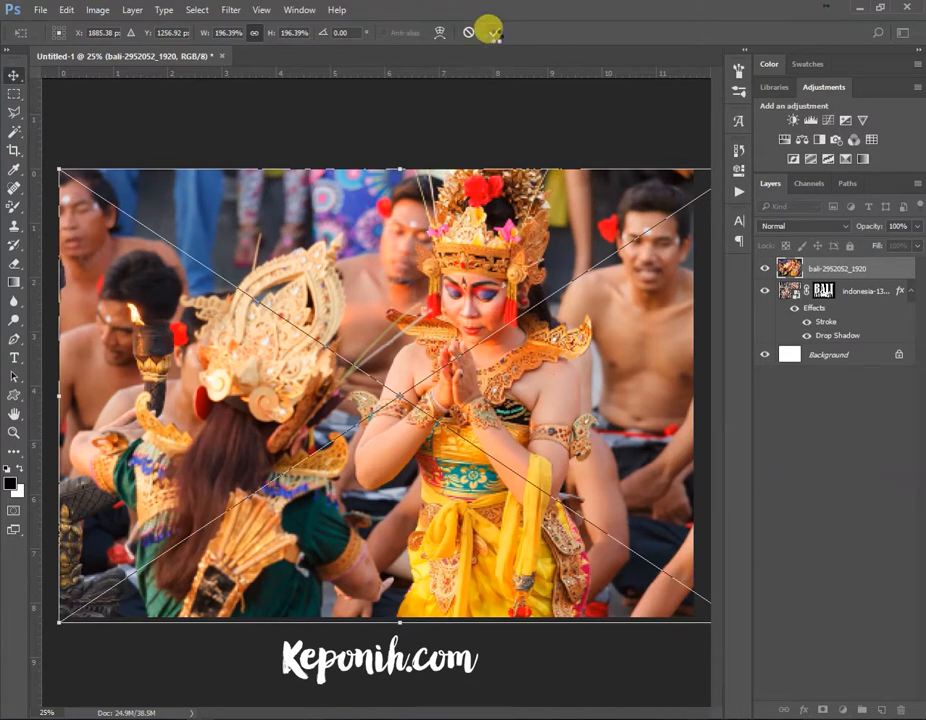
left_click(494, 32)
Move the indonesia-1321504 lettering layer above the bali-2952052_1920 photo layer.
mouse_move(837, 268)
left_mouse_down()
mouse_move(827, 321)
mouse_move(837, 341)
mouse_move(837, 265)
left_mouse_up()
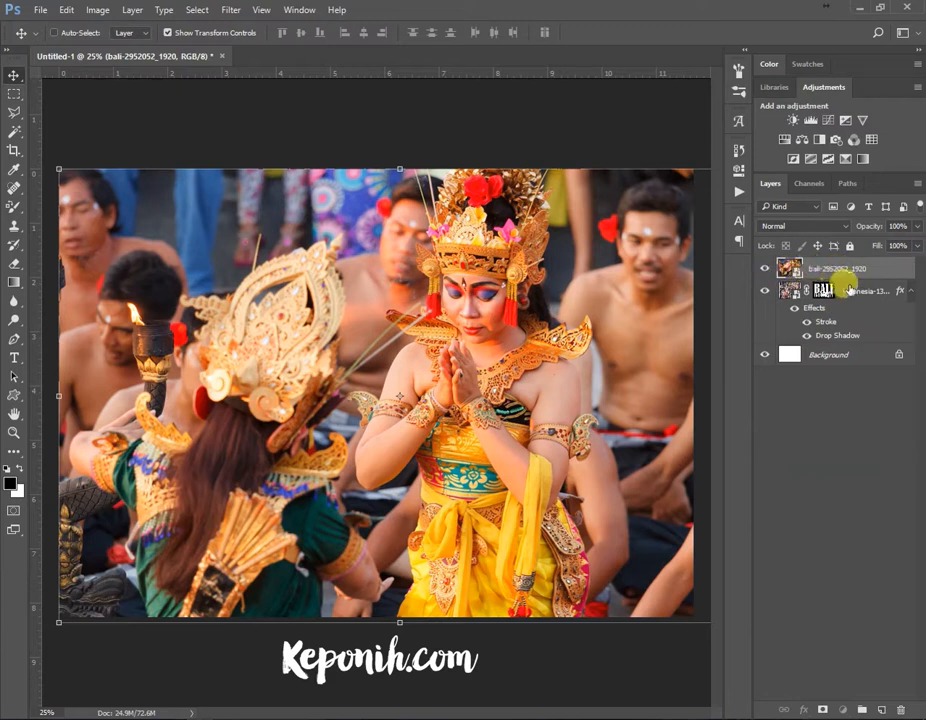
left_click(855, 292)
mouse_move(843, 289)
left_mouse_down()
mouse_move(850, 258)
mouse_move(850, 268)
left_mouse_up()
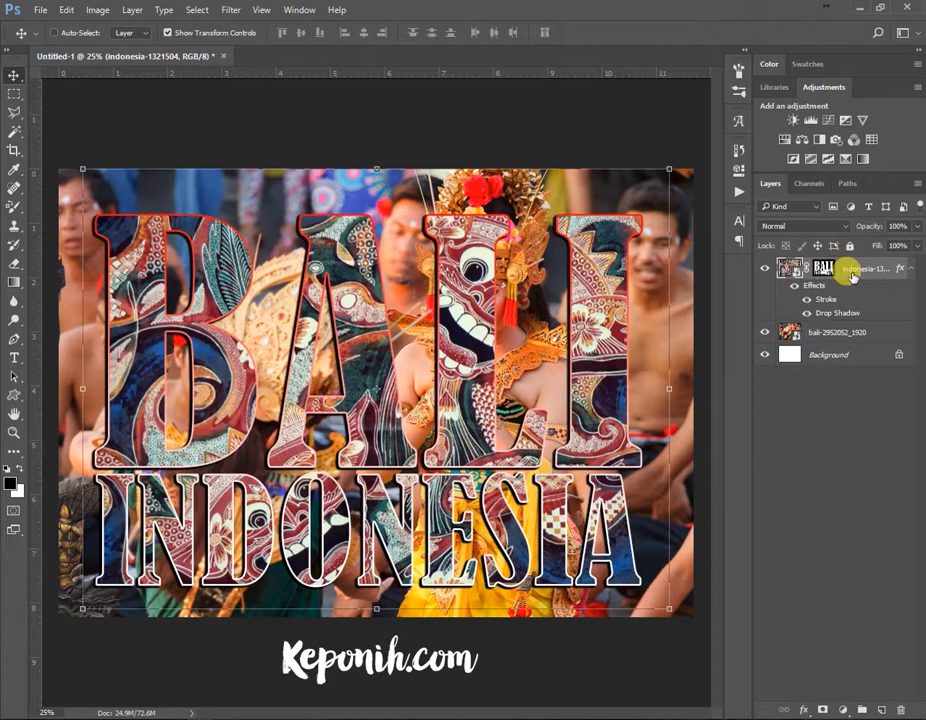
Apply a Gaussian Blur with a radius of 8.4 pixels to the bali-2952052_1920 photo layer.
left_click(845, 340)
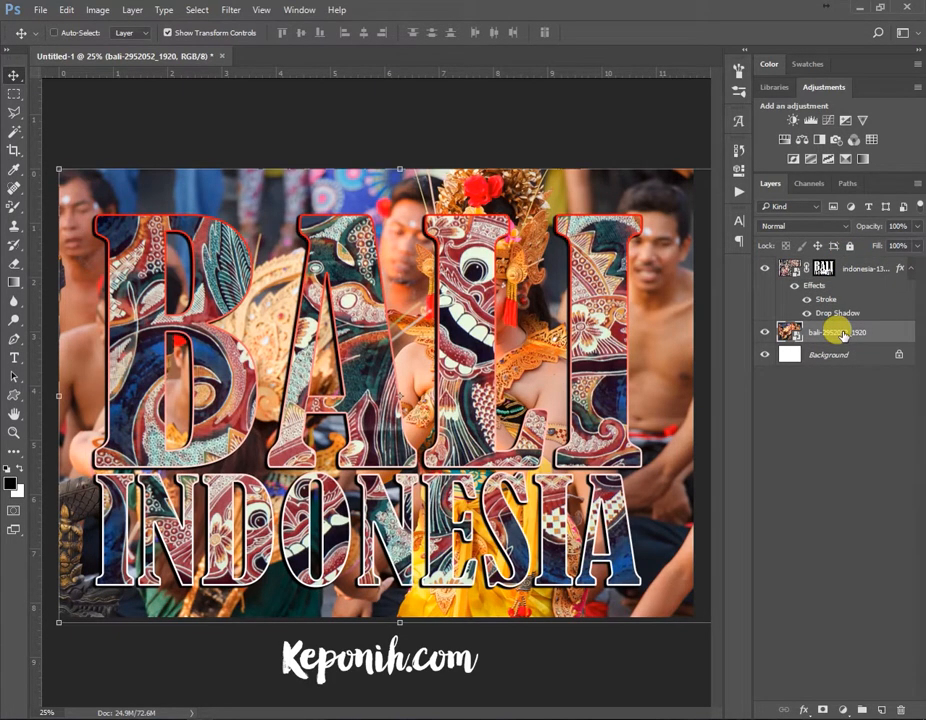
left_click(243, 11)
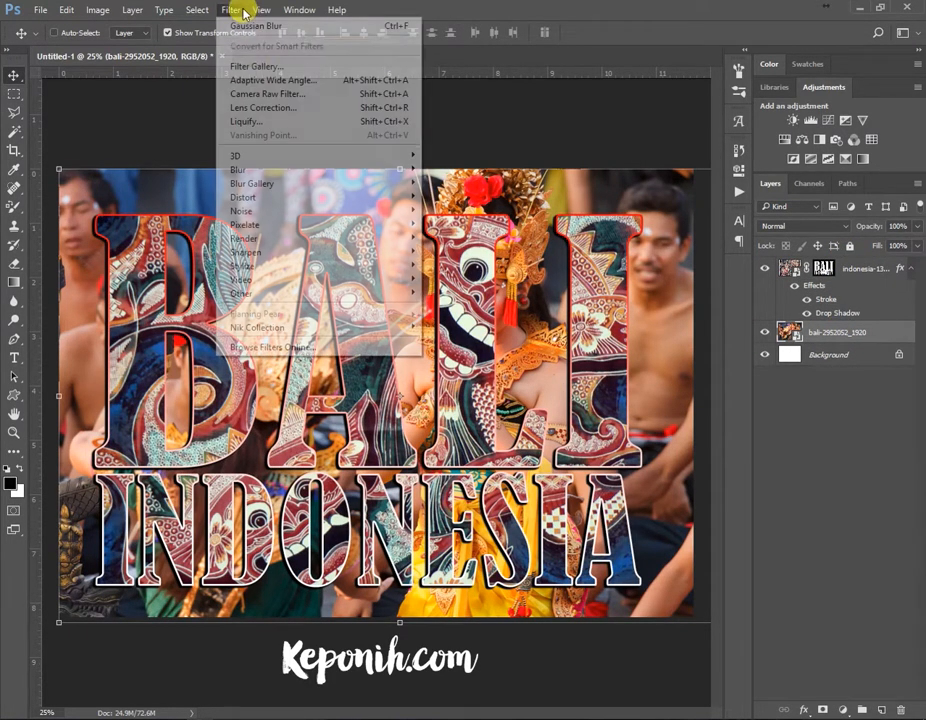
mouse_move(297, 172)
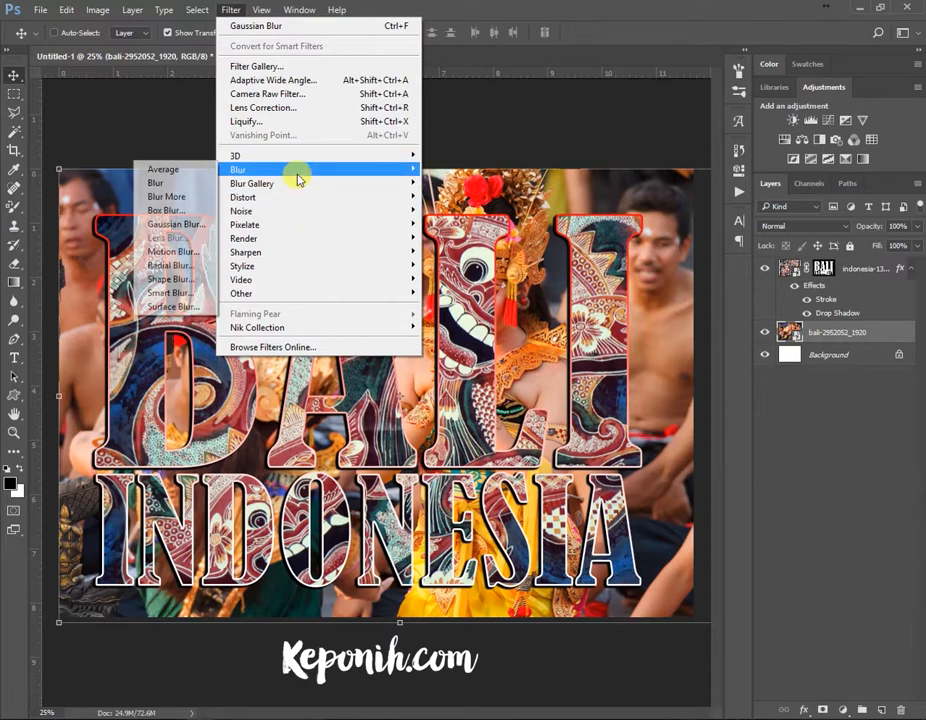
left_click(172, 223)
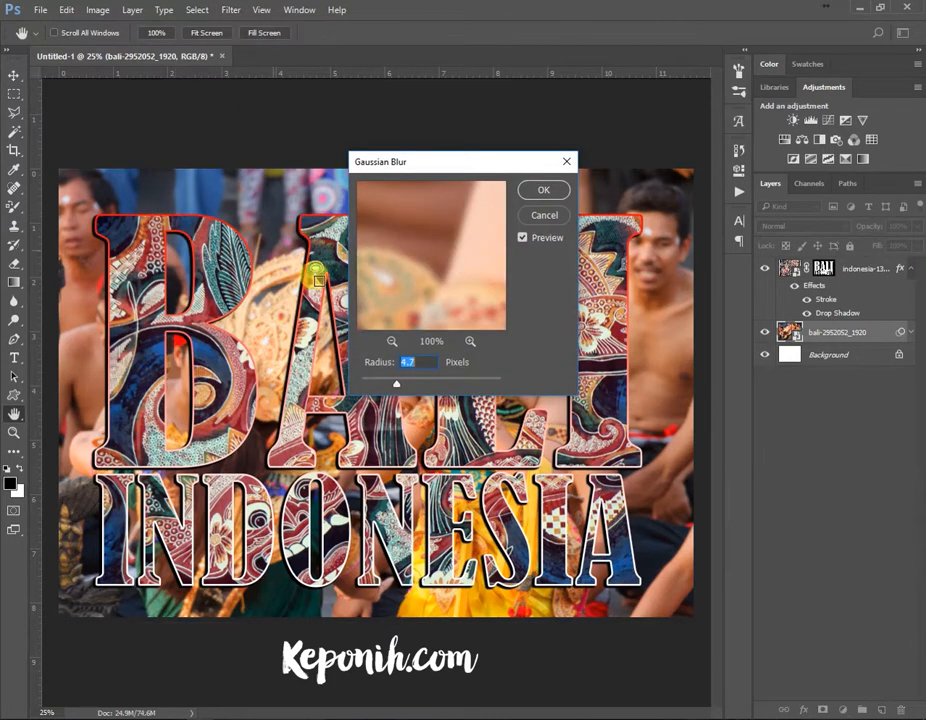
left_click_drag(411, 377, 412, 380)
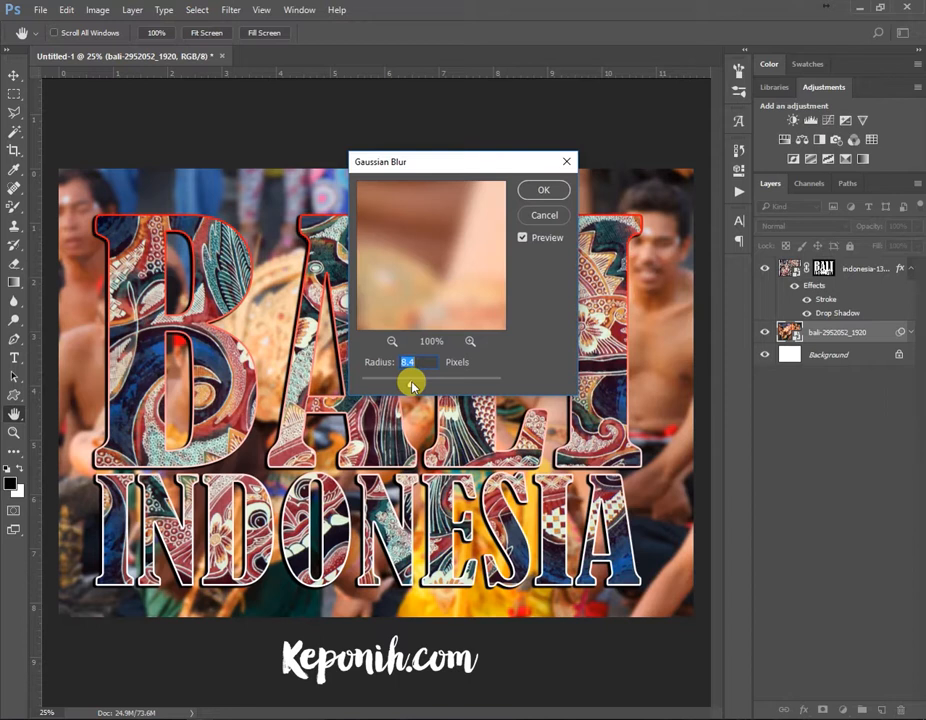
left_click(541, 196)
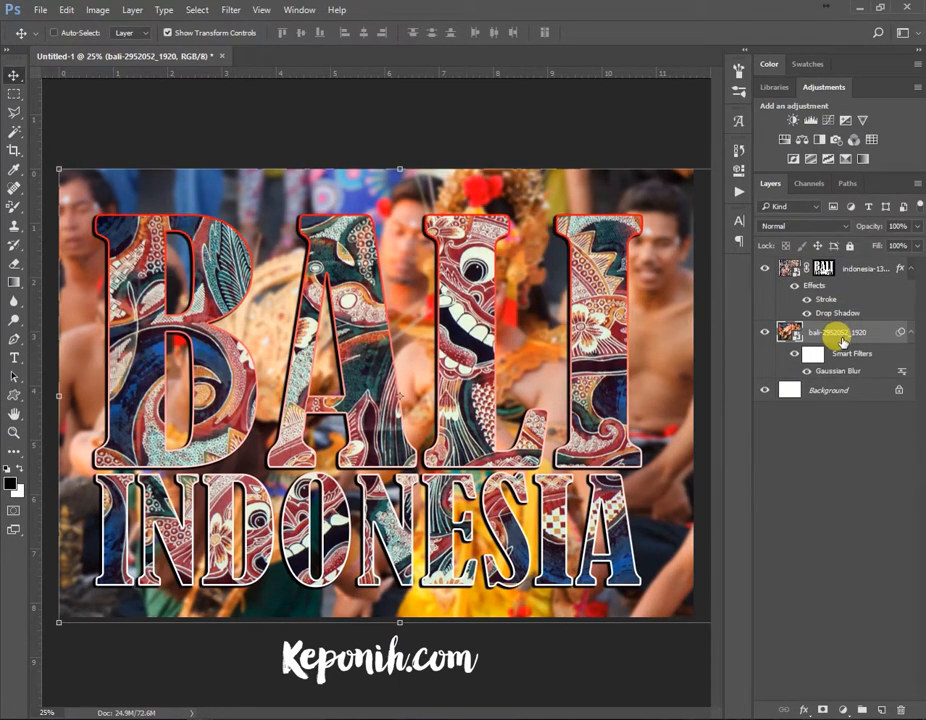
Add a Curves adjustment above the background photo and darken it by lowering the midtones and the white point.
left_click(830, 121)
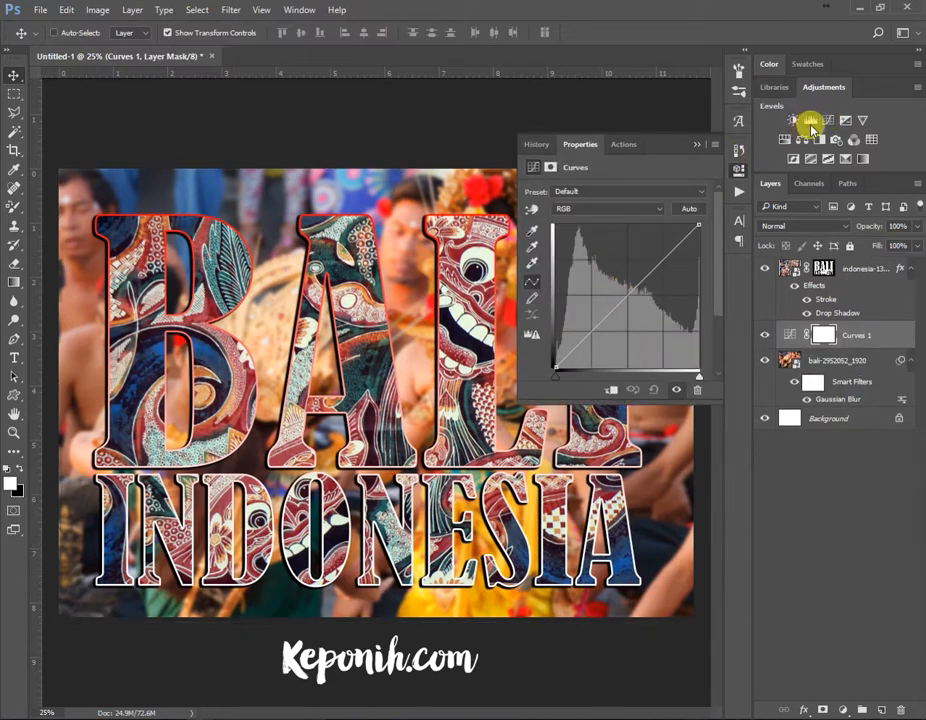
left_click_drag(626, 291, 643, 304)
left_click_drag(699, 226, 698, 245)
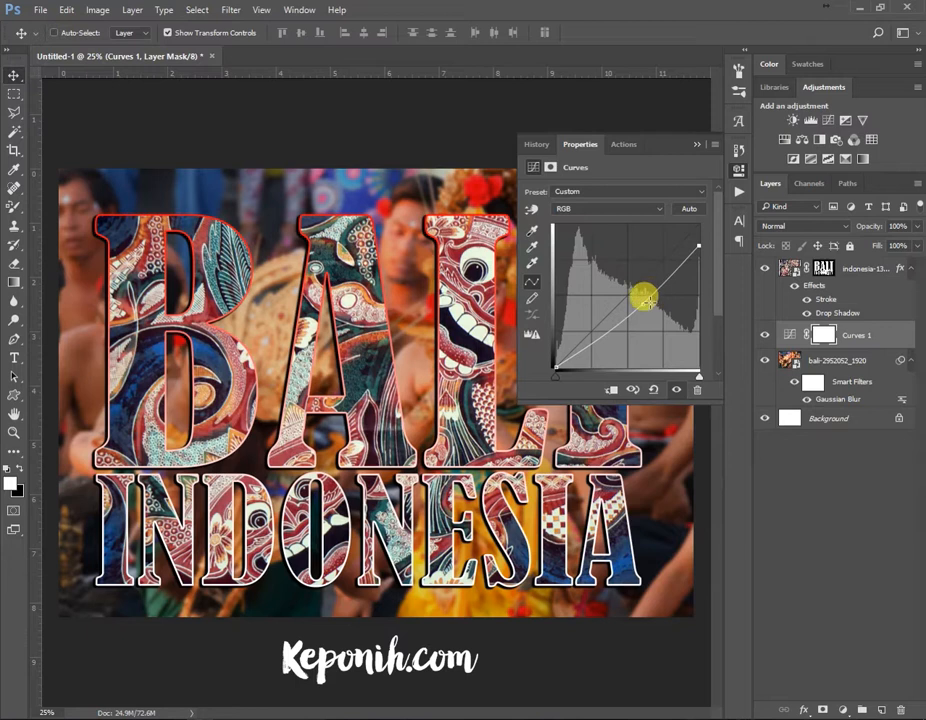
left_click_drag(639, 302, 643, 306)
left_click(697, 145)
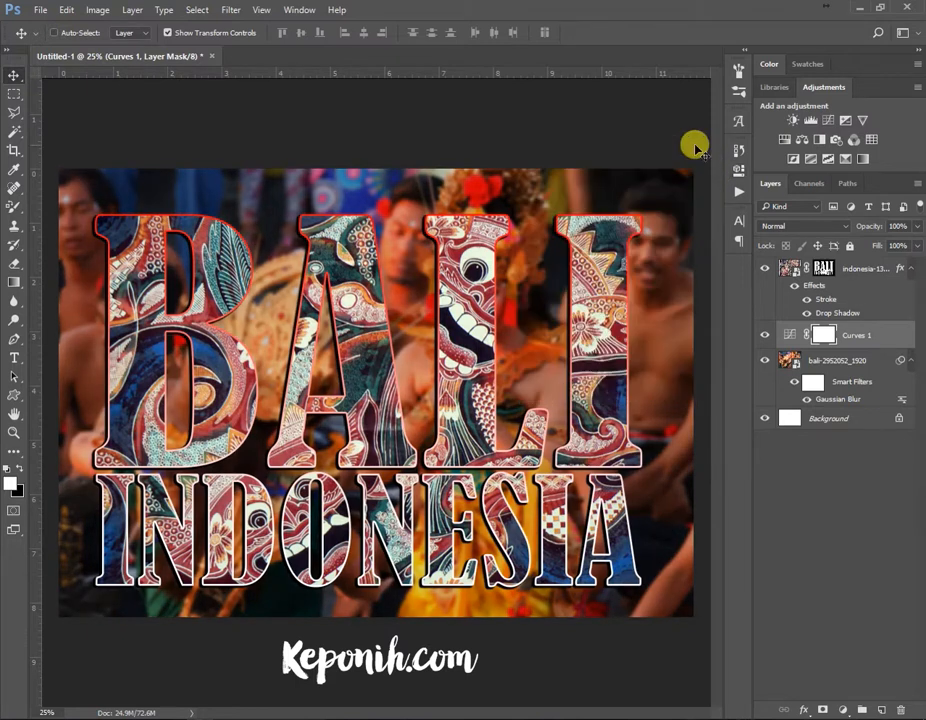
Add a Hue/Saturation adjustment above the Curves layer with saturation at -32 and deselect all layers.
left_click(786, 139)
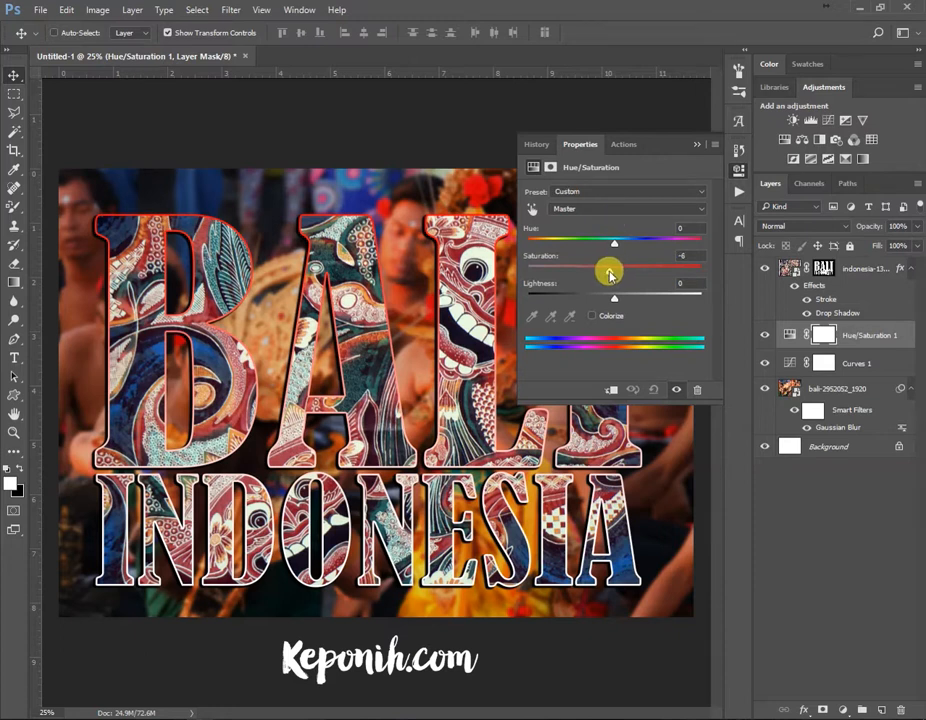
left_click_drag(592, 270, 587, 270)
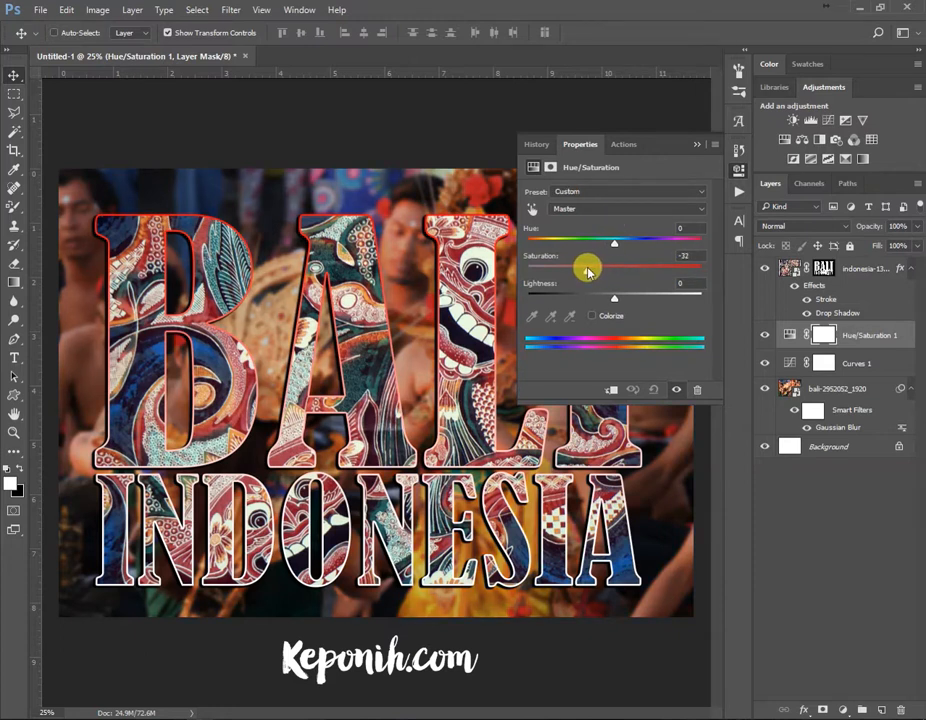
left_click(697, 145)
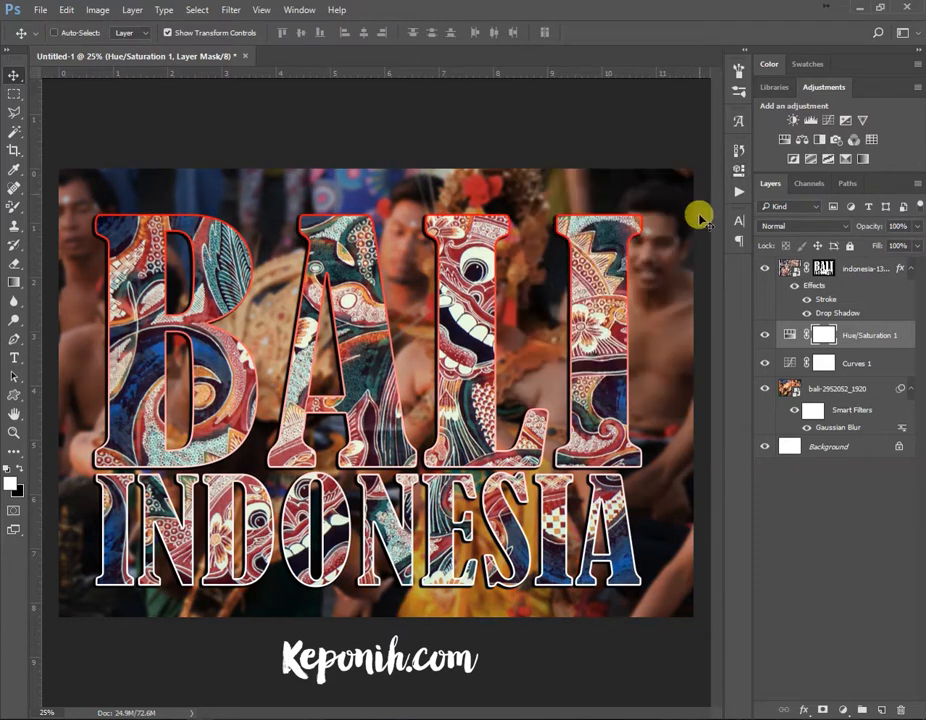
left_click(799, 518)
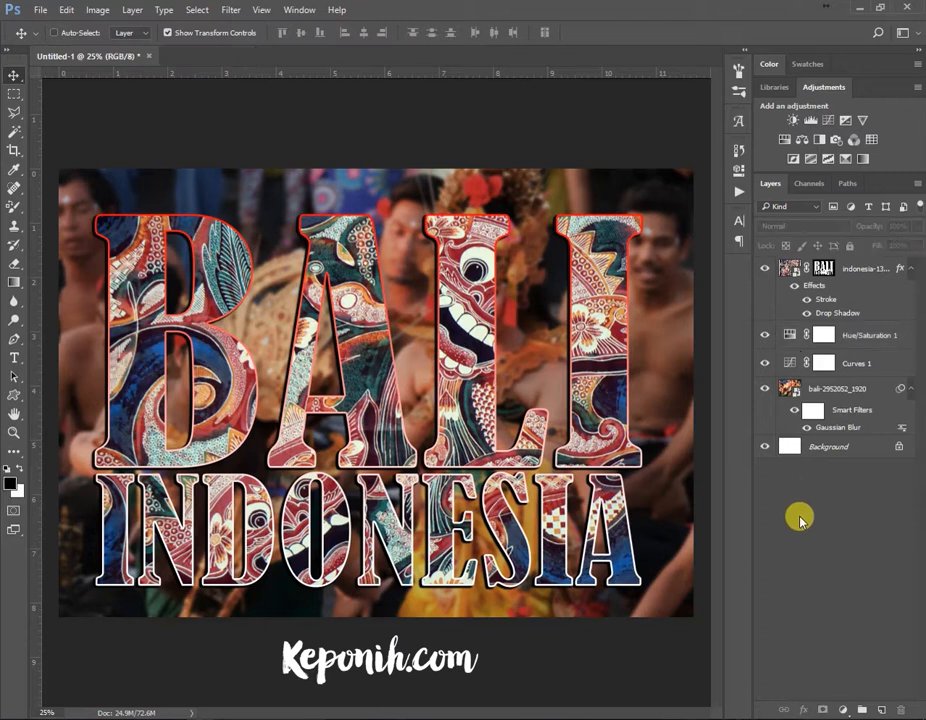